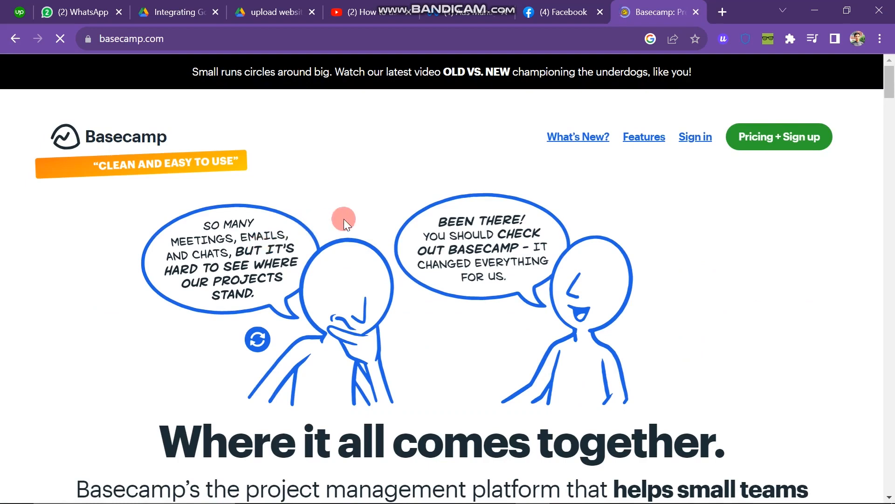
# Scroll the Basecamp homepage and highlight the project management description, then clear it
pyautogui.scroll(-3, 450, 260)
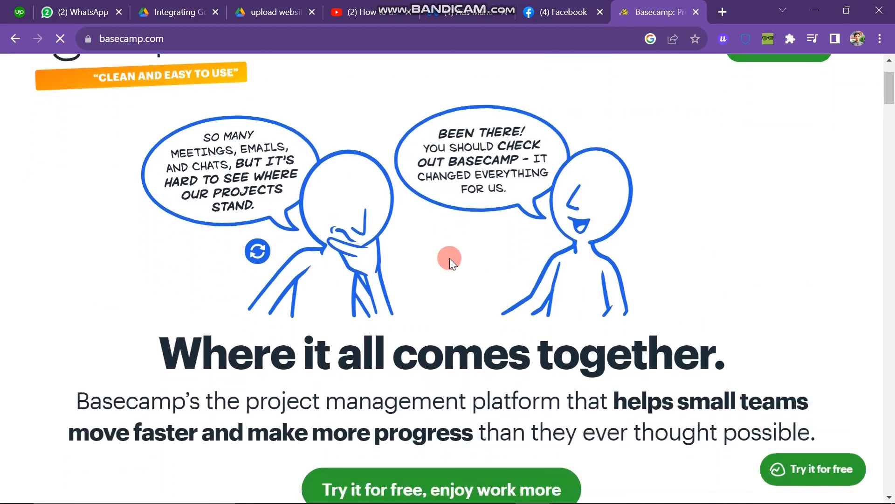
pyautogui.scroll(-1, 450, 258)
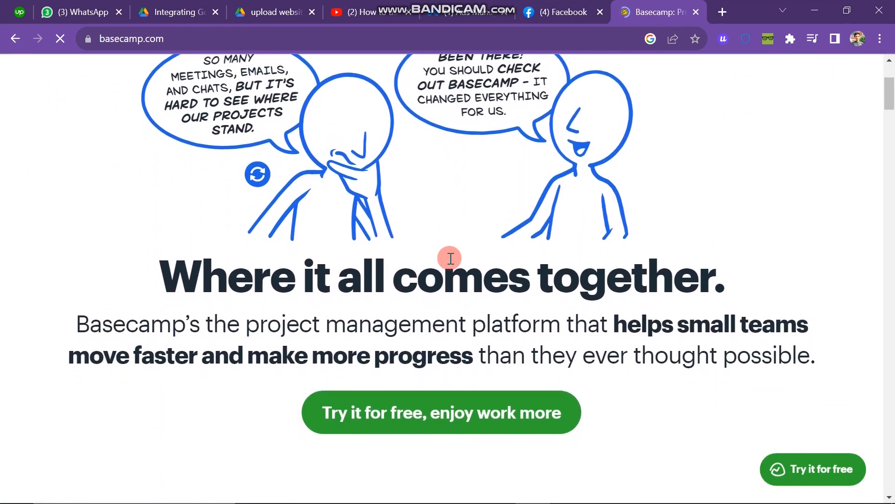
pyautogui.scroll(-1, 450, 258)
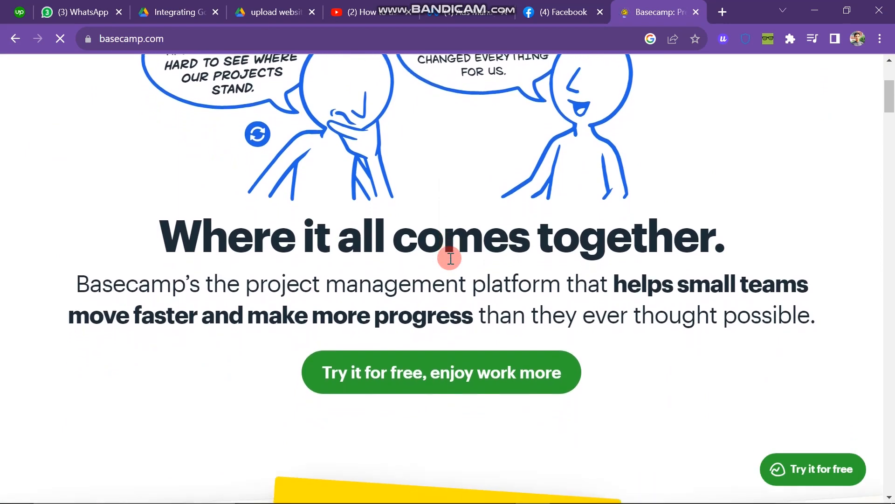
pyautogui.moveTo(89, 280); pyautogui.dragTo(746, 371)
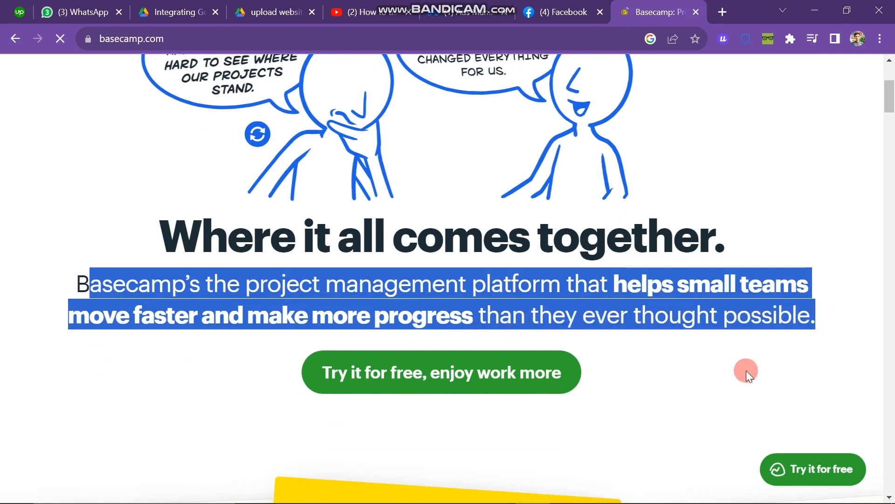
pyautogui.click(746, 370)
# Scroll to the footer and open the product features page, then the pricing page
pyautogui.scroll(-4, 744, 367)
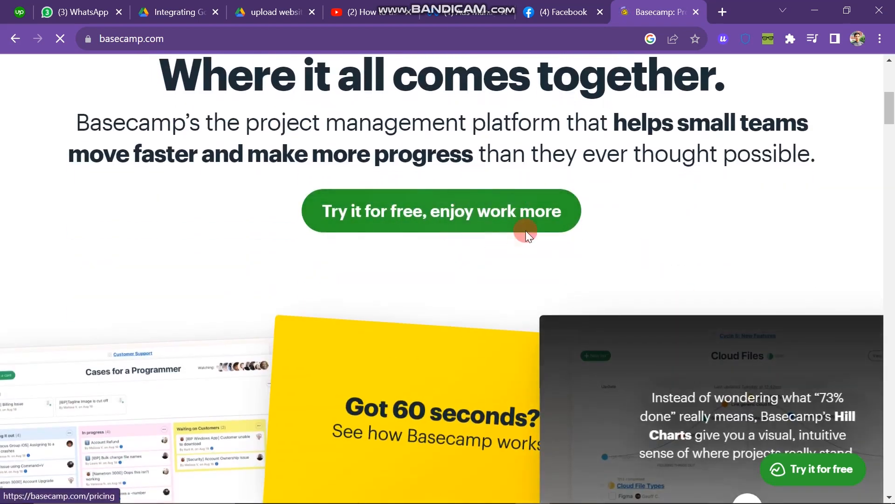
pyautogui.scroll(-7, 521, 273)
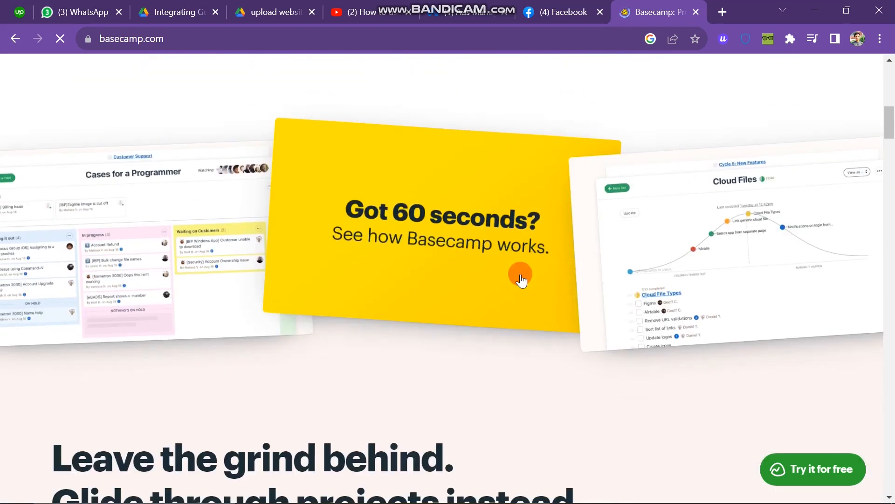
pyautogui.scroll(-9, 520, 274)
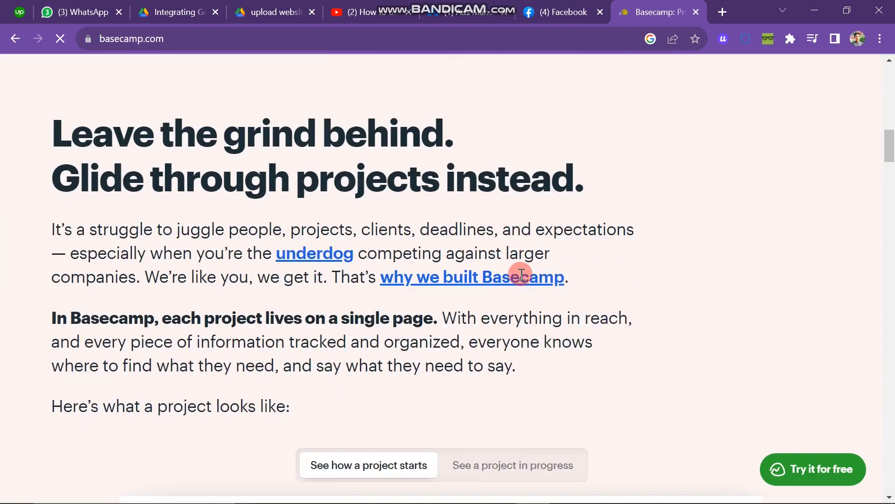
pyautogui.scroll(-4, 520, 273)
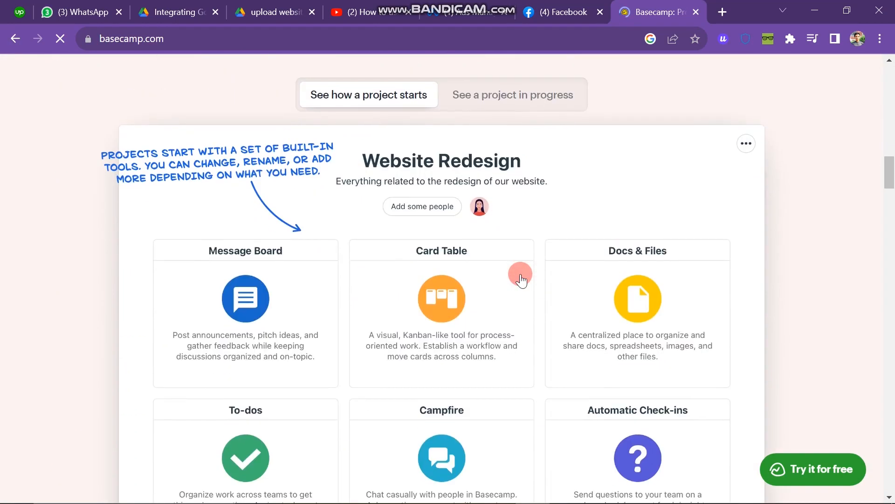
pyautogui.scroll(-7, 520, 279)
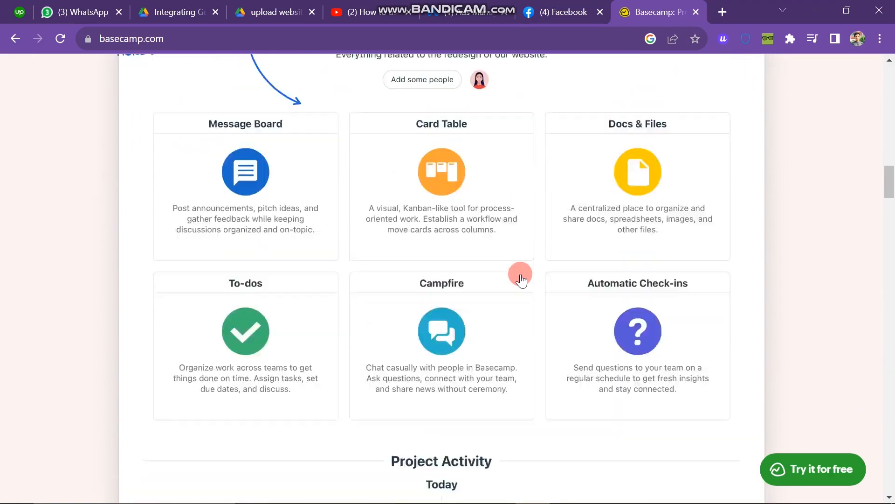
pyautogui.scroll(-5, 520, 279)
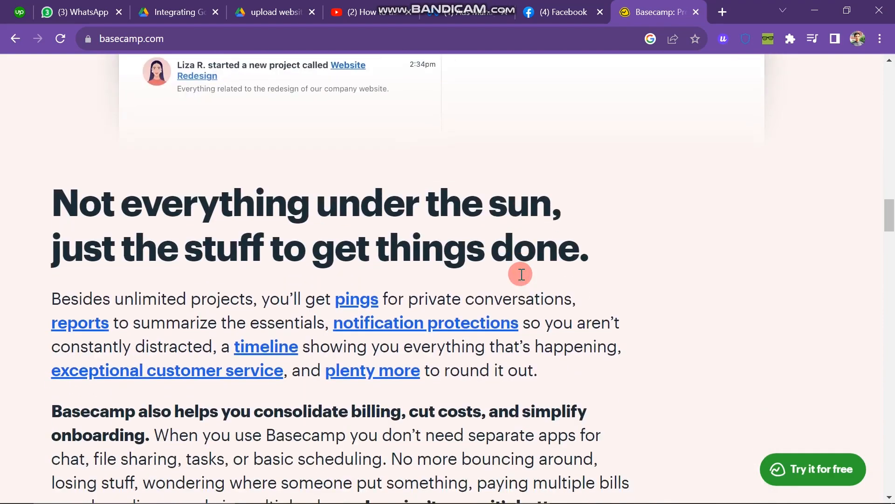
pyautogui.scroll(-3, 521, 275)
pyautogui.scroll(20, 521, 273)
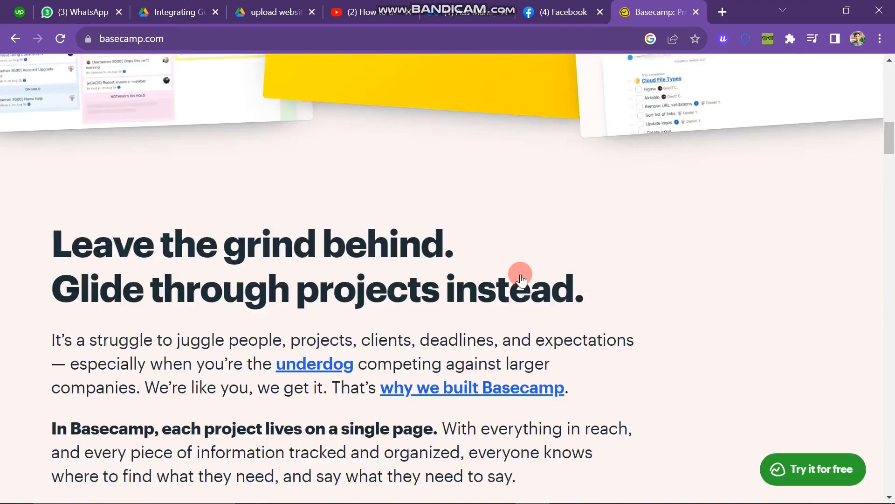
pyautogui.scroll(-20, 520, 273)
pyautogui.scroll(-20, 521, 274)
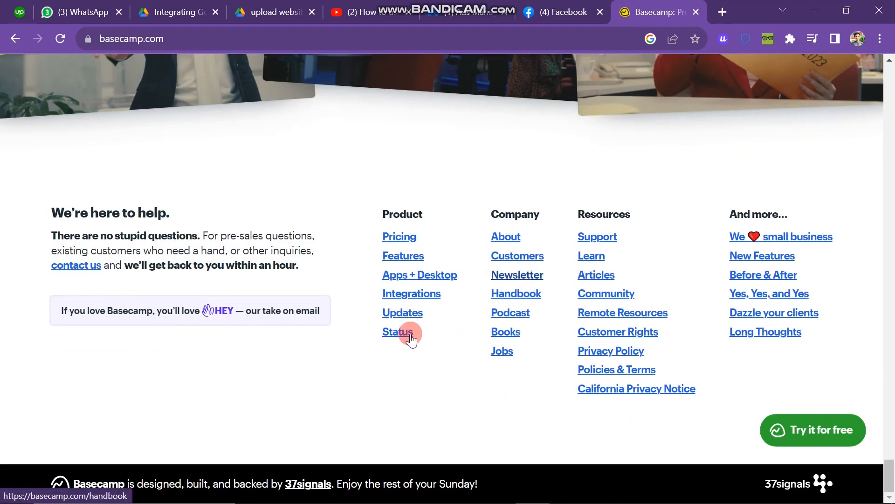
pyautogui.click(428, 256)
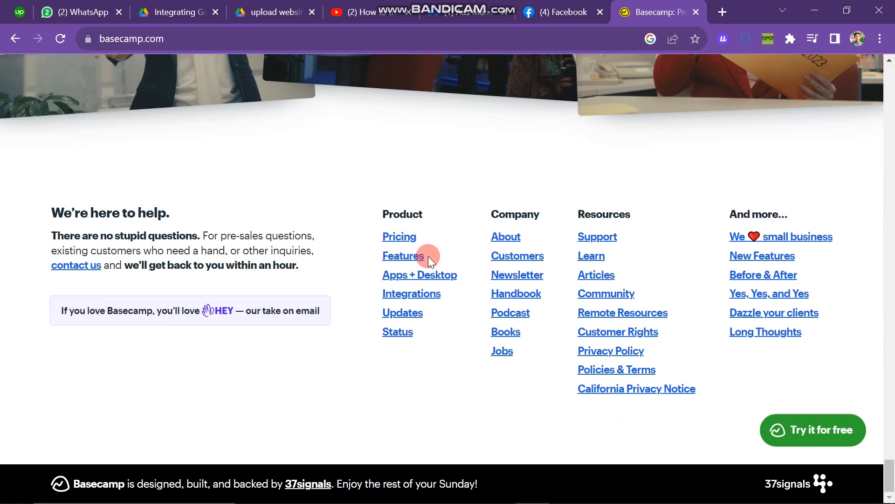
pyautogui.click(394, 236)
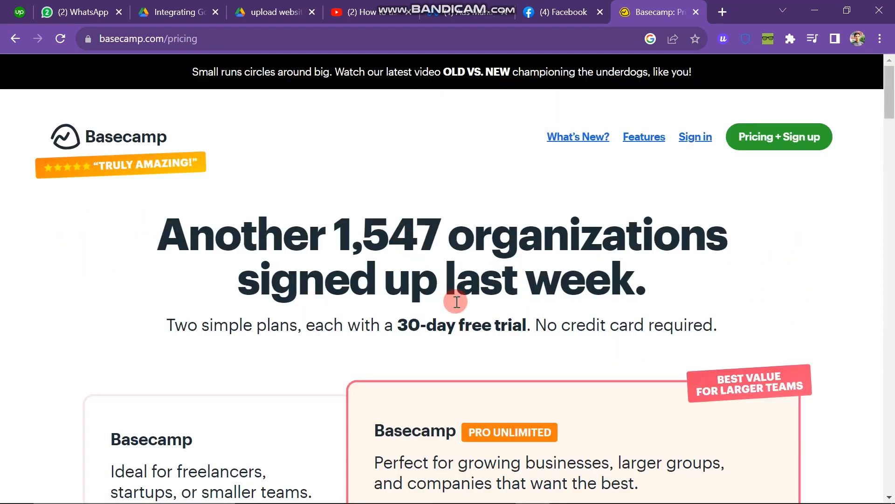
pyautogui.scroll(-1, 457, 302)
pyautogui.moveTo(234, 202); pyautogui.dragTo(598, 269)
pyautogui.click(723, 258)
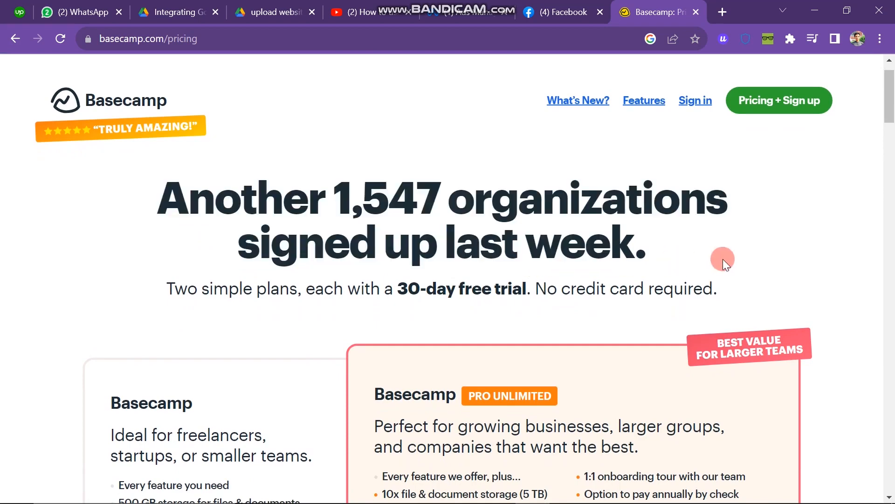
pyautogui.scroll(-1, 723, 259)
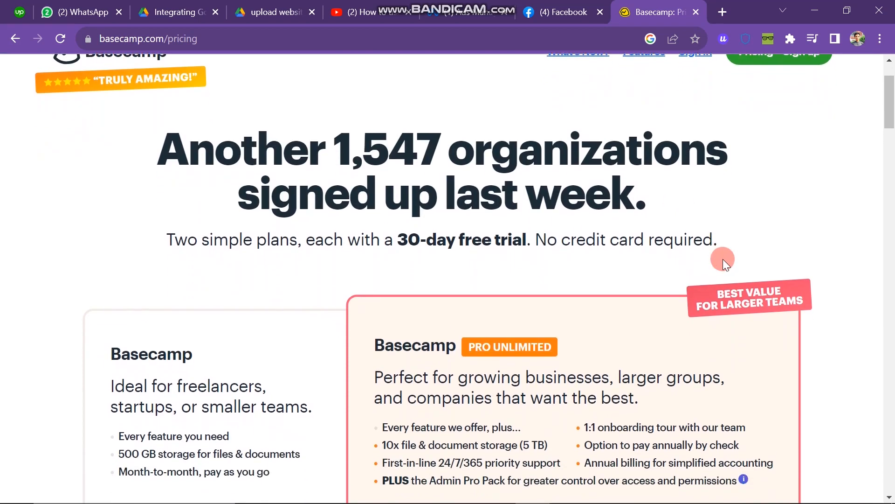
pyautogui.scroll(-1, 723, 259)
pyautogui.moveTo(537, 173); pyautogui.dragTo(728, 180)
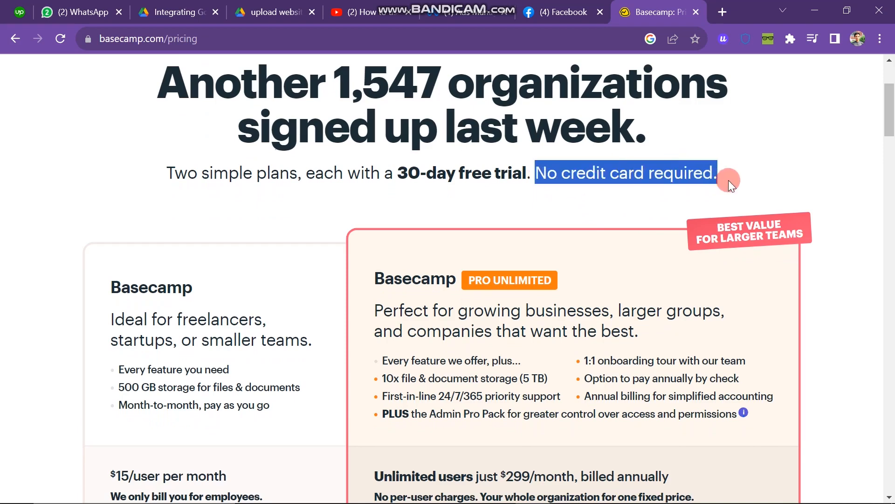
pyautogui.click(728, 180)
pyautogui.scroll(-1, 617, 219)
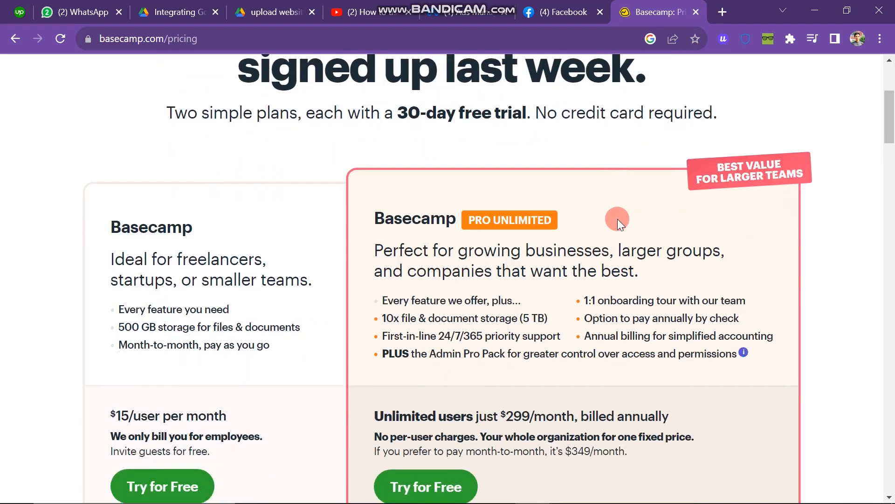
pyautogui.scroll(-1, 617, 219)
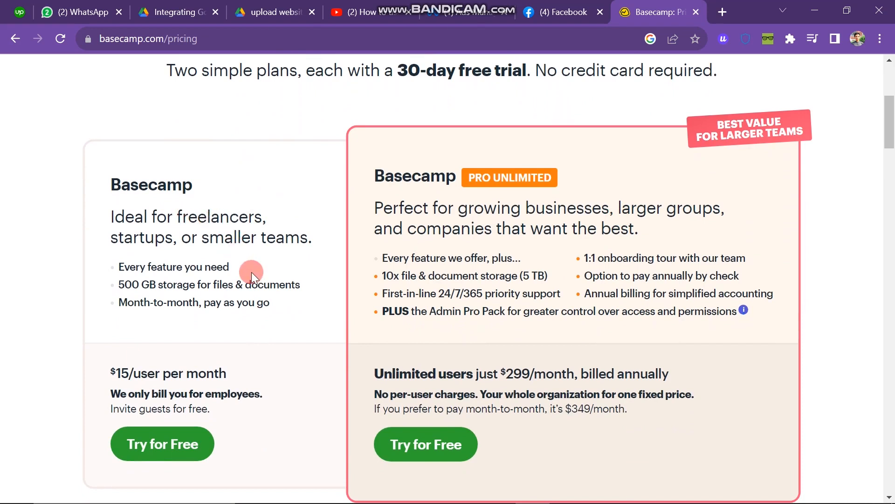
pyautogui.scroll(-1, 251, 272)
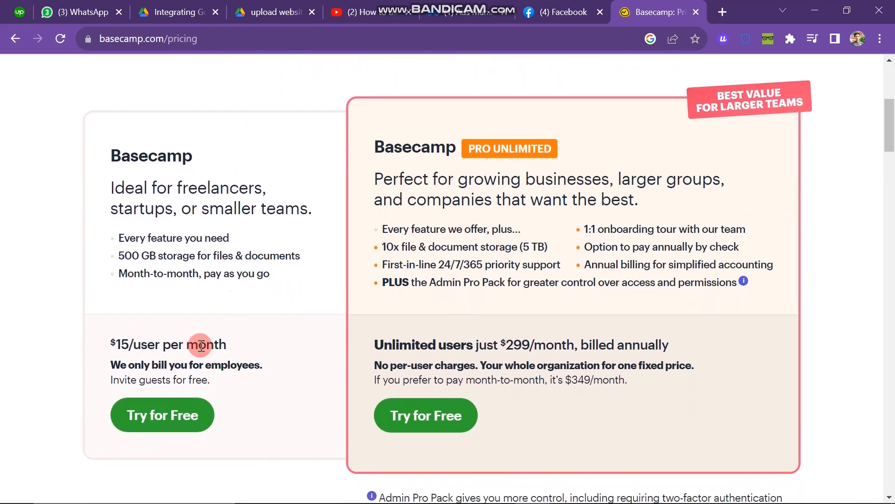
pyautogui.scroll(1, 280, 350)
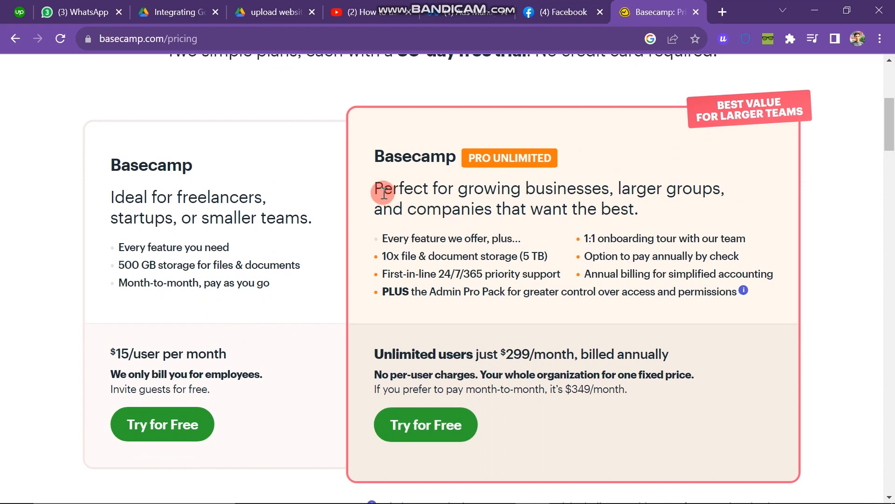
pyautogui.moveTo(384, 192); pyautogui.dragTo(637, 231)
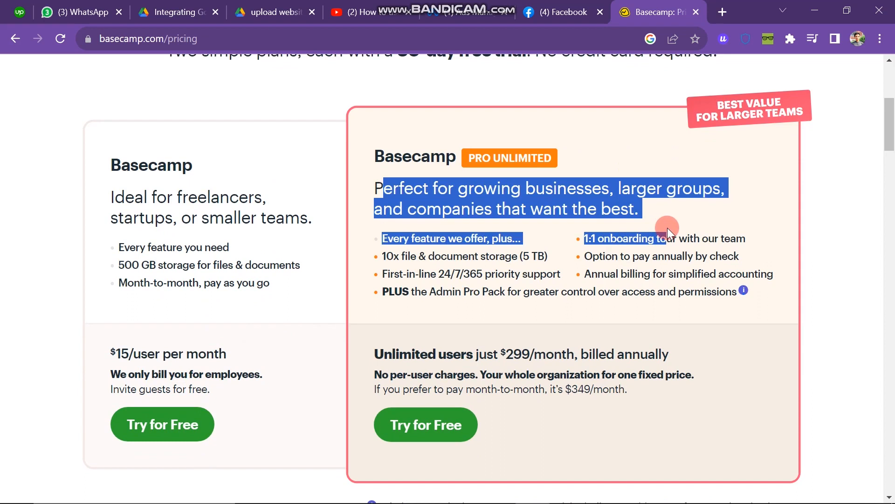
pyautogui.click(725, 401)
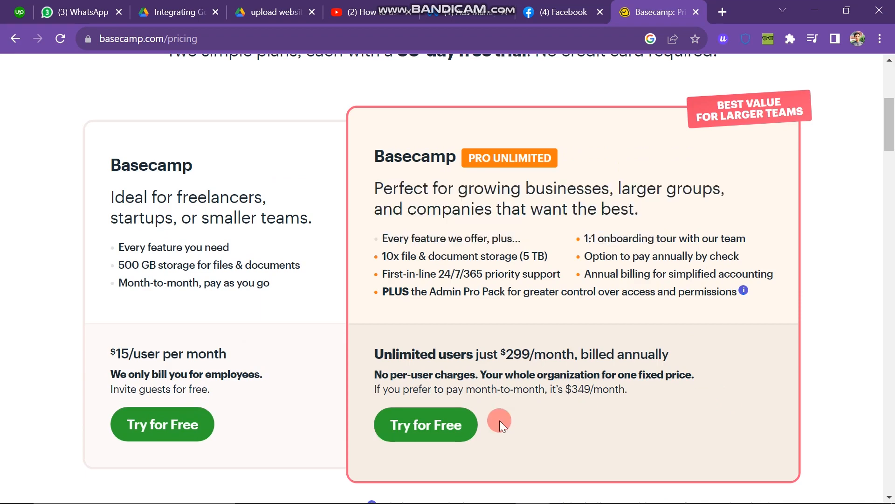
# Scroll through the pricing page to compare the Basecamp and Pro Unlimited plans
pyautogui.scroll(-8, 500, 420)
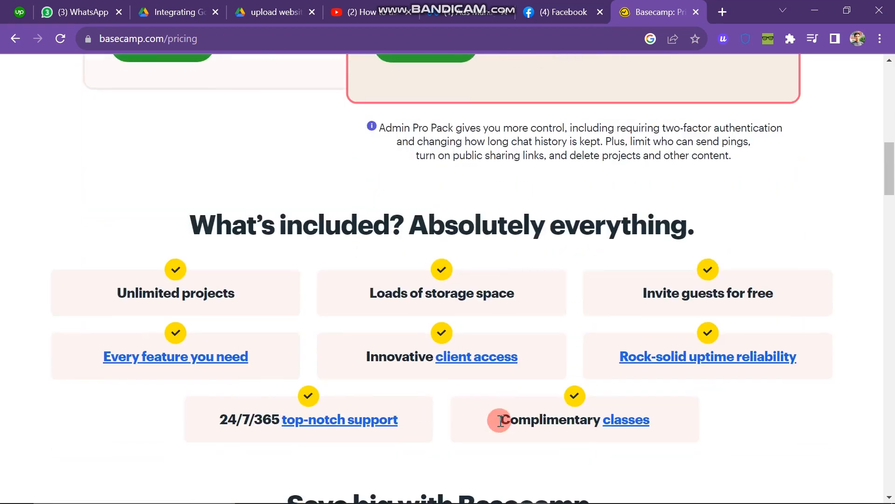
pyautogui.scroll(-1, 500, 420)
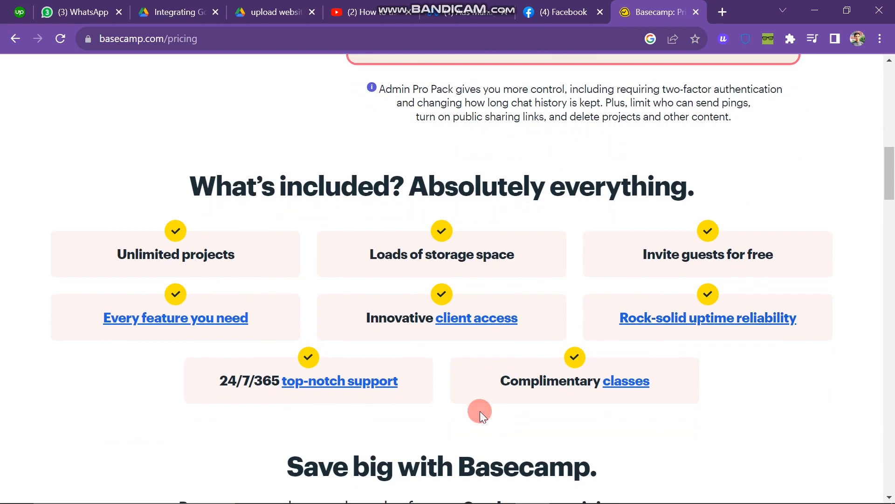
pyautogui.scroll(-1, 480, 411)
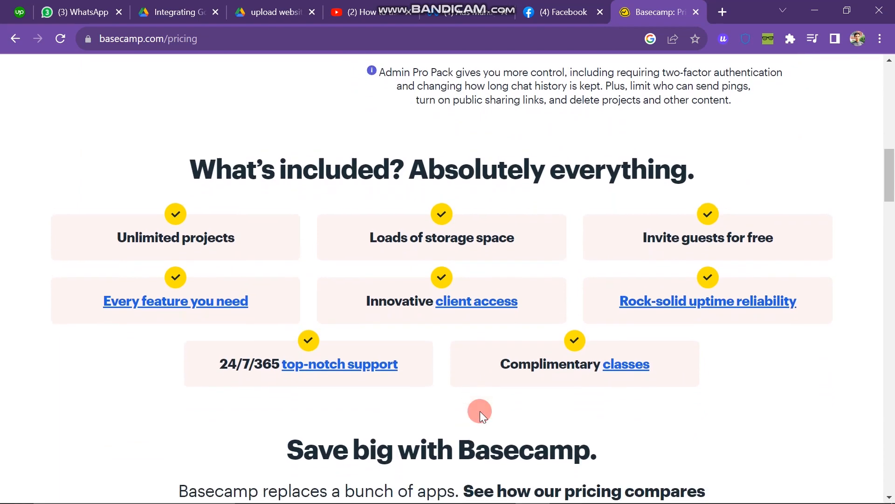
pyautogui.scroll(-3, 480, 410)
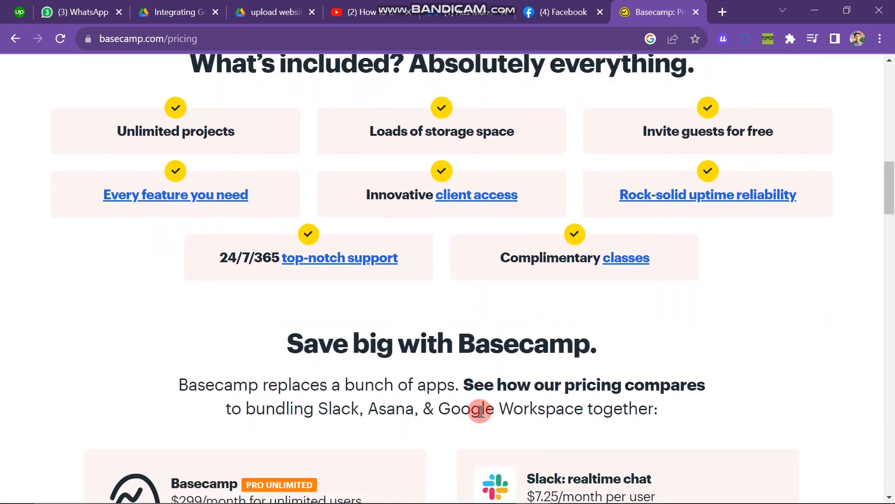
pyautogui.scroll(-2, 480, 410)
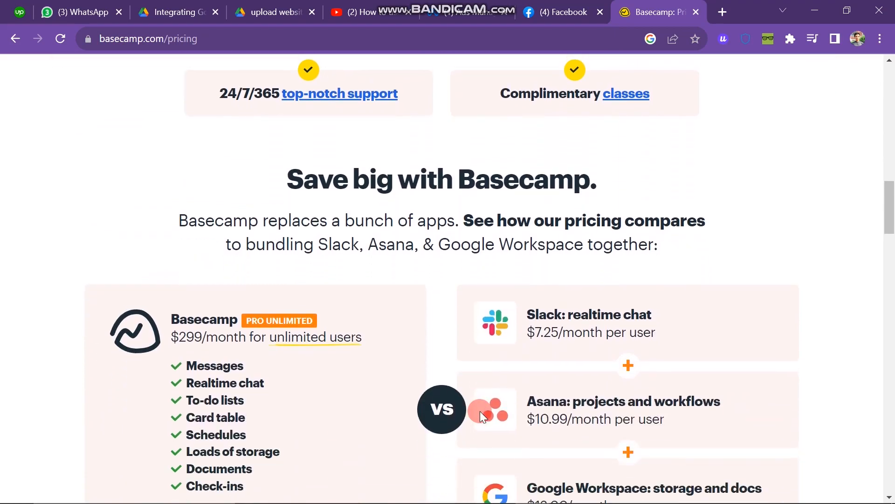
pyautogui.scroll(-5, 480, 410)
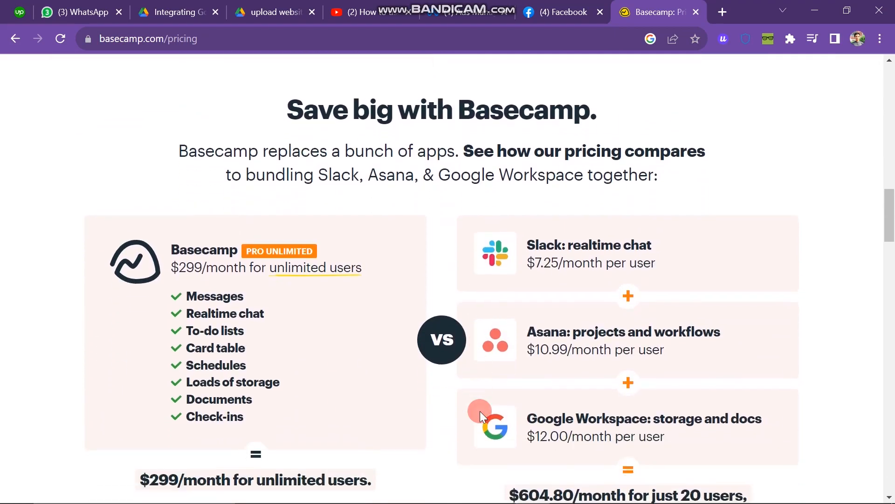
pyautogui.scroll(-2, 480, 410)
pyautogui.scroll(20, 479, 410)
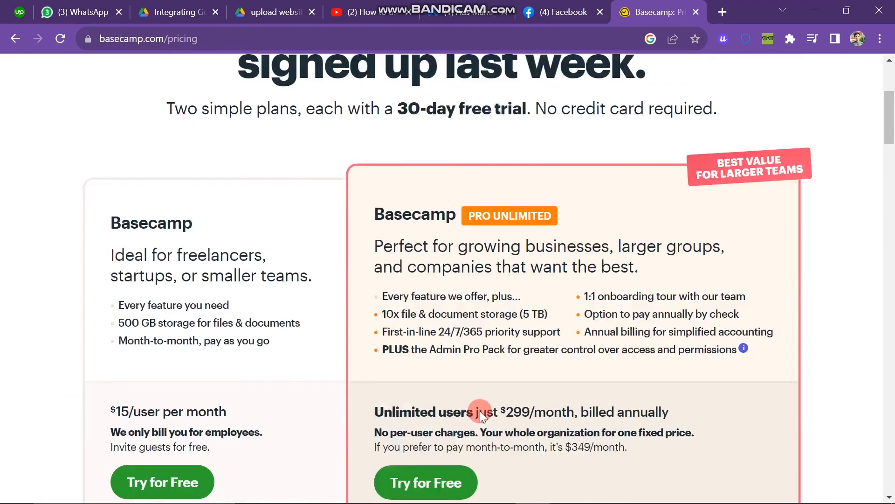
pyautogui.scroll(-4, 480, 410)
pyautogui.scroll(-1, 481, 410)
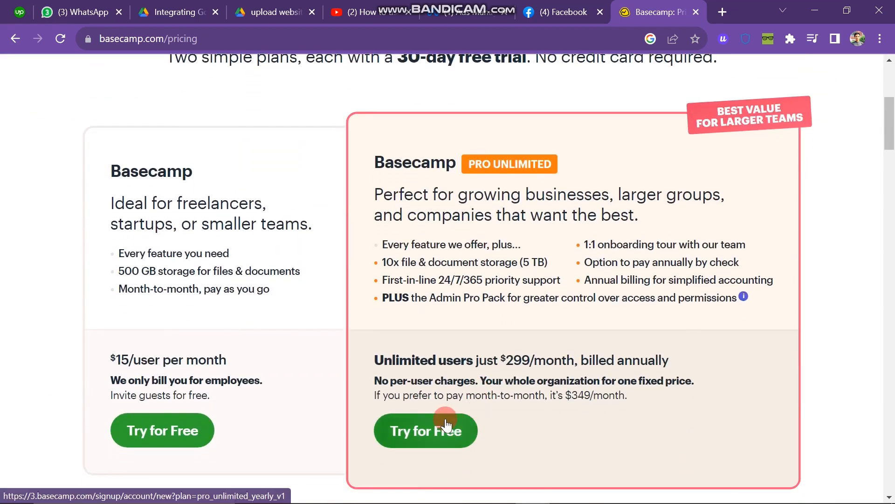
# Start the free trial of the Pro Unlimited plan
pyautogui.click(284, 387)
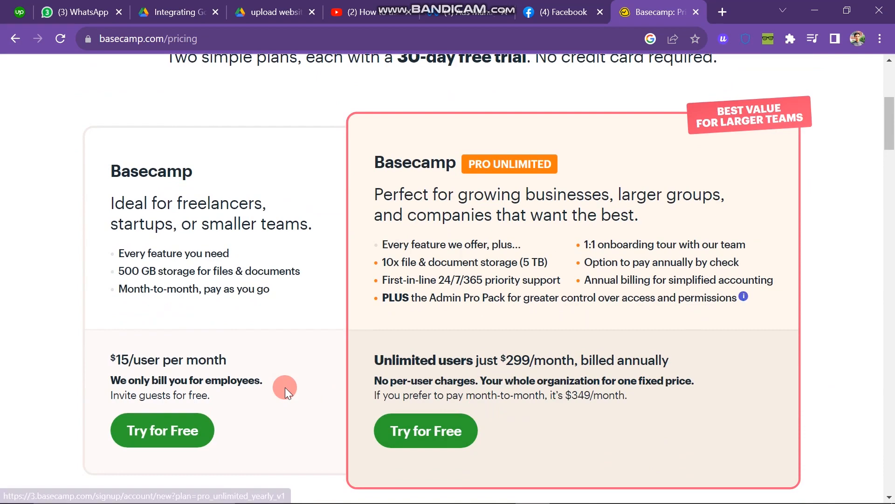
pyautogui.scroll(6, 411, 334)
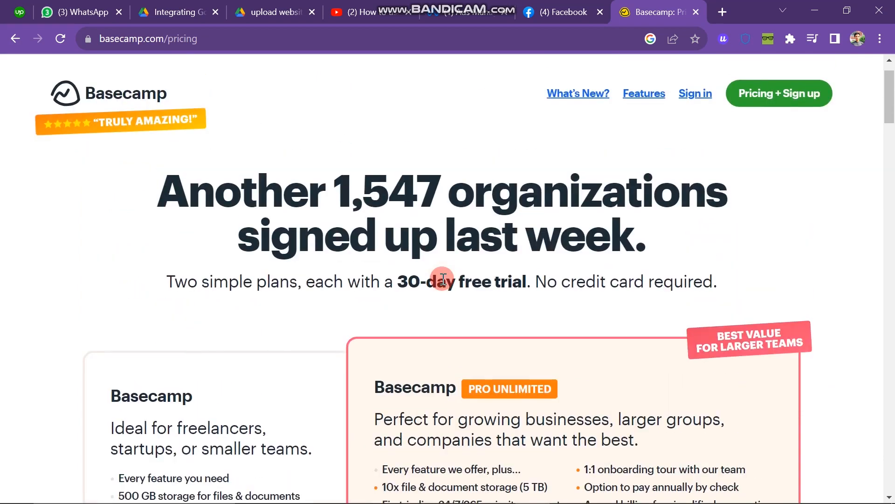
pyautogui.click(751, 94)
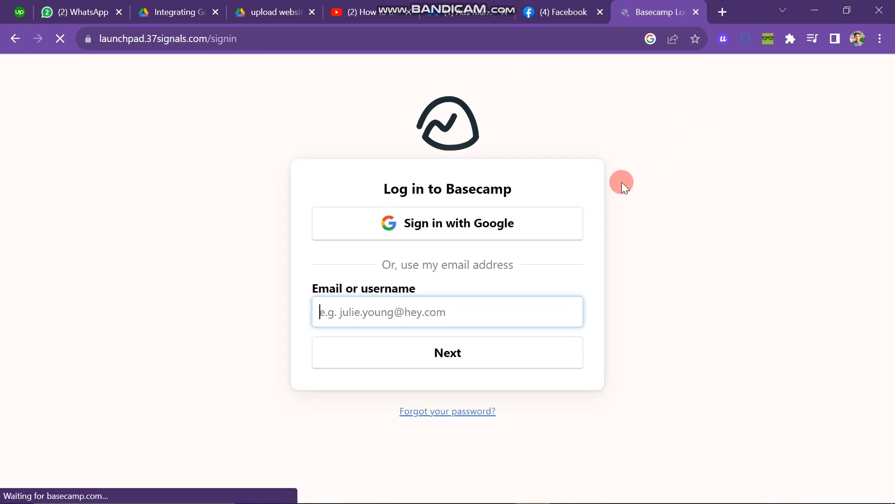
# Fill in the account e-mail from the saved suggestions and continue
pyautogui.click(366, 311)
pyautogui.click(404, 338)
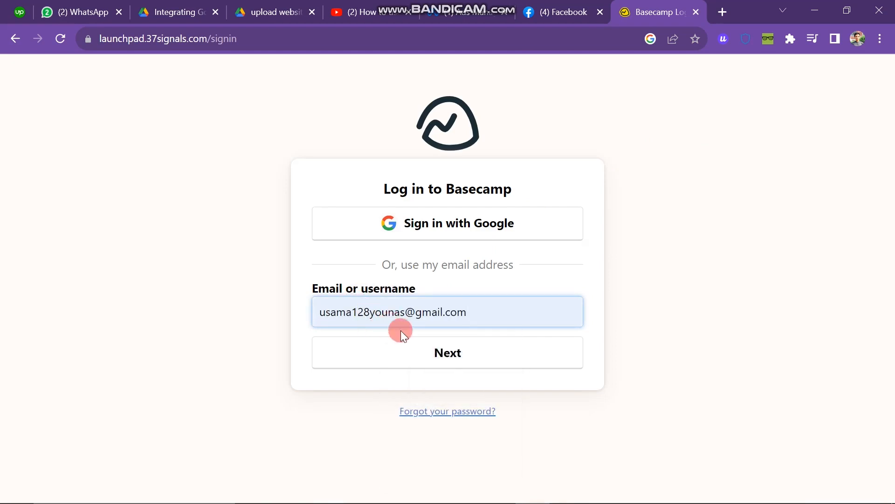
pyautogui.click(462, 237)
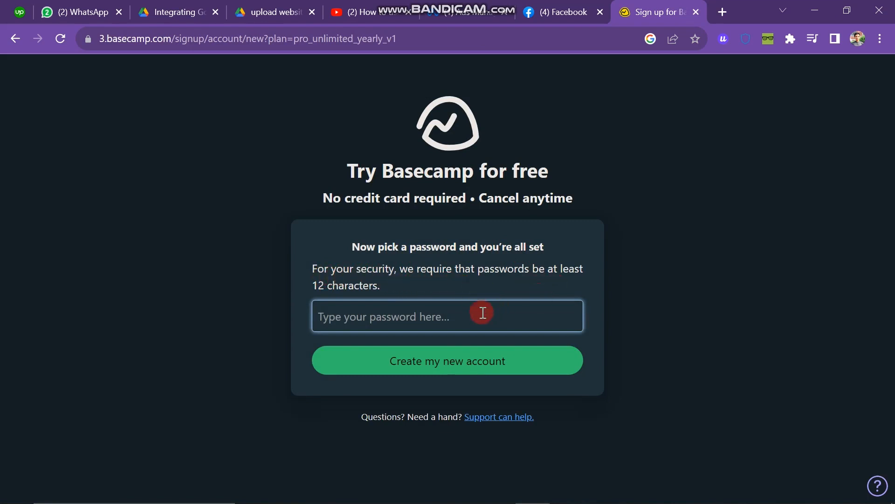
# Create the account with a fresh Chrome-suggested strong password
pyautogui.click(433, 322)
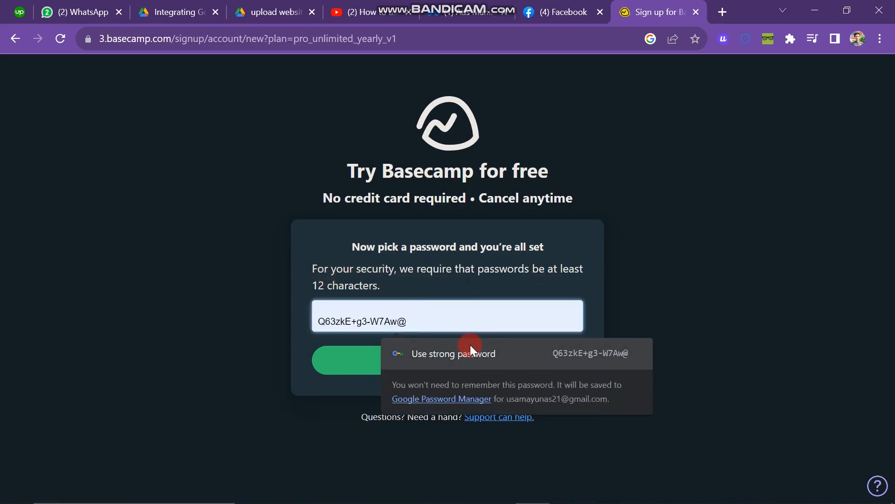
pyautogui.click(277, 379)
pyautogui.click(389, 301)
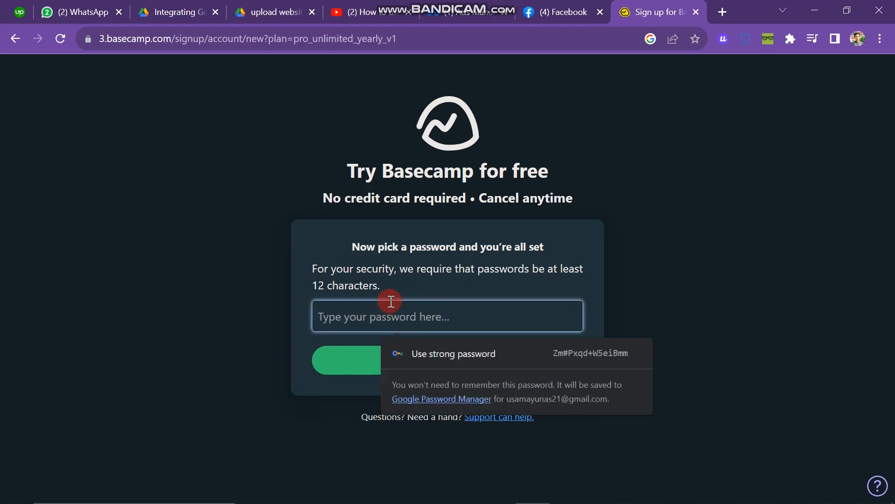
pyautogui.hotkey('ctrl', 'v')
pyautogui.press('Return')
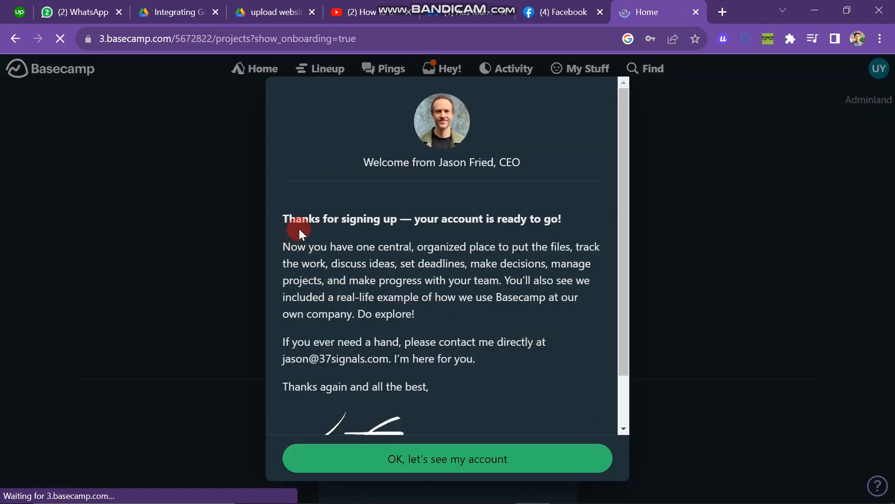
# Dismiss the welcome message with 'OK, let's see my account'
pyautogui.moveTo(294, 224); pyautogui.dragTo(507, 433)
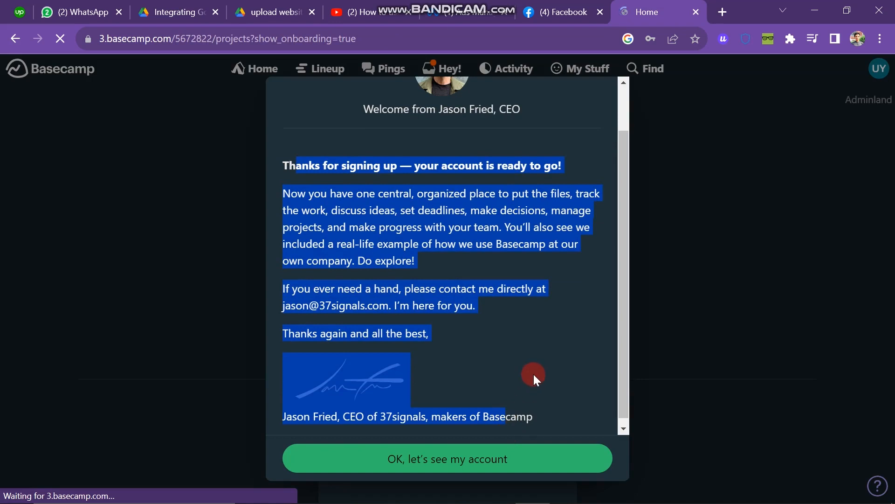
pyautogui.click(533, 374)
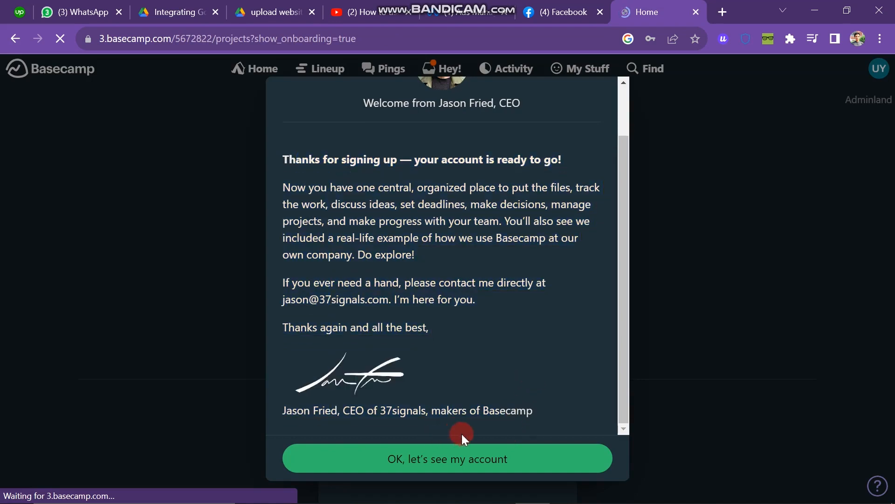
pyautogui.click(490, 442)
# Scroll the home page to view Getting Started, Making a Podcast, schedule and assignments
pyautogui.scroll(-2, 472, 282)
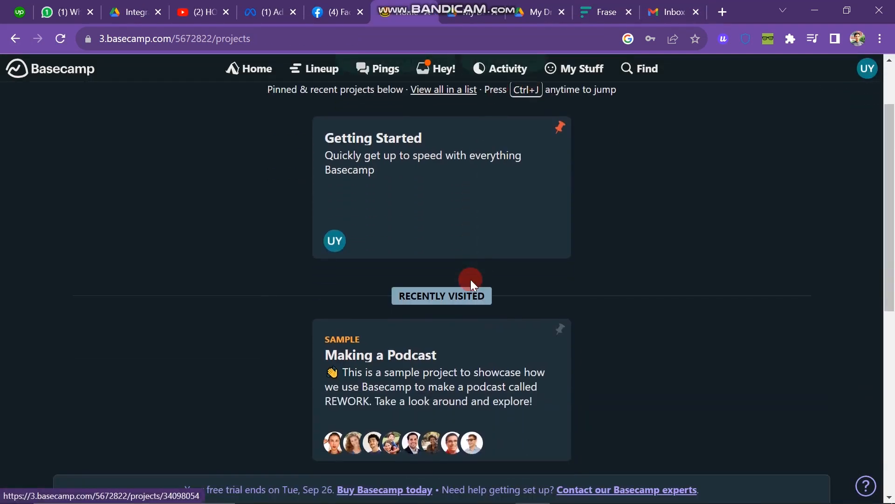
pyautogui.scroll(-6, 471, 279)
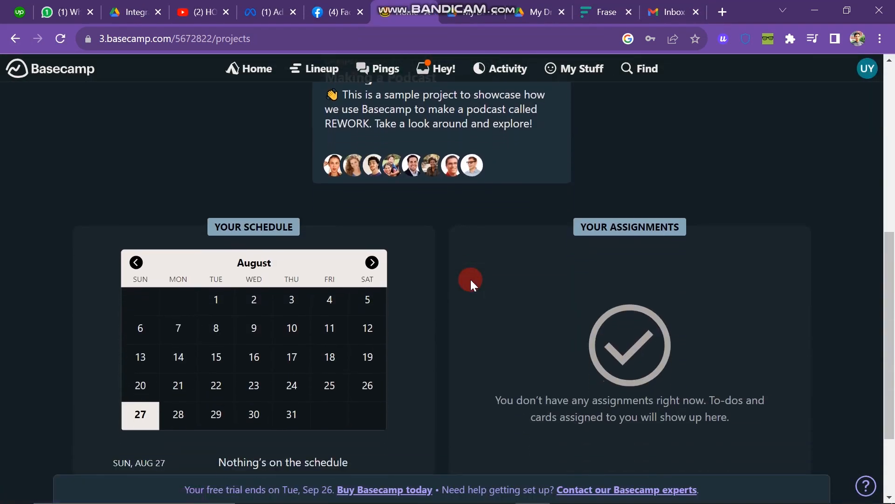
pyautogui.scroll(6, 470, 278)
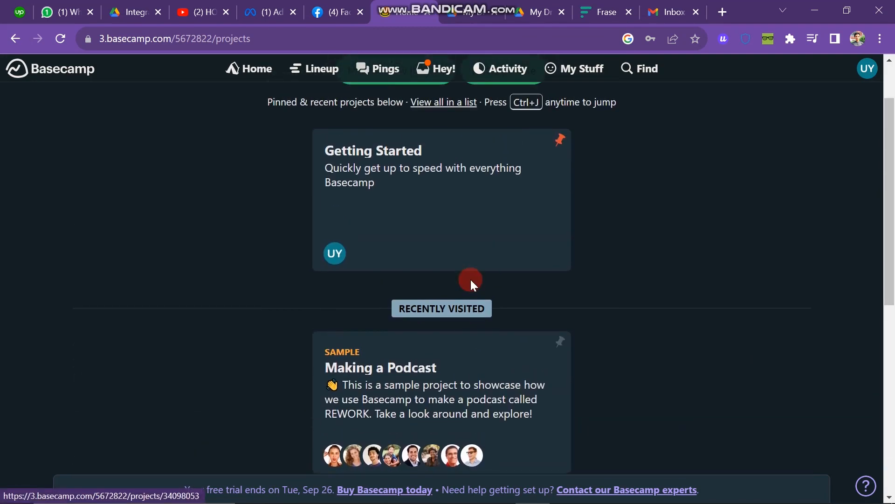
pyautogui.scroll(2, 470, 277)
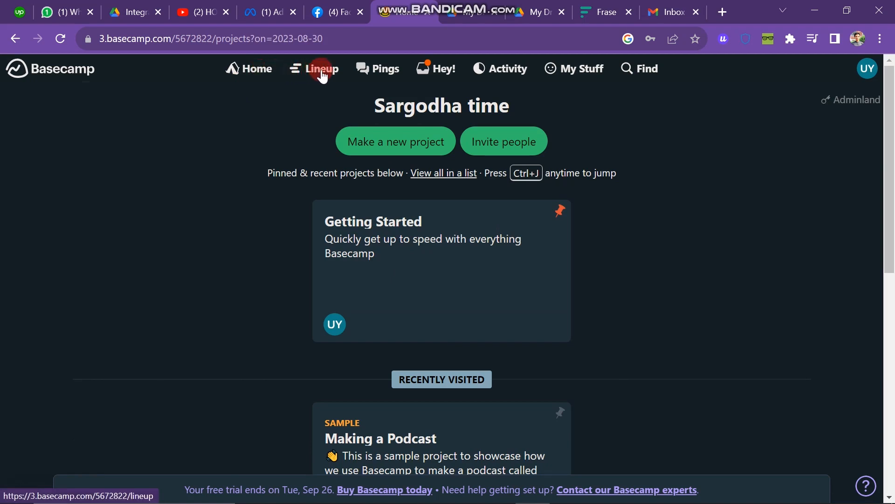
pyautogui.scroll(-8, 470, 278)
pyautogui.scroll(7, 470, 278)
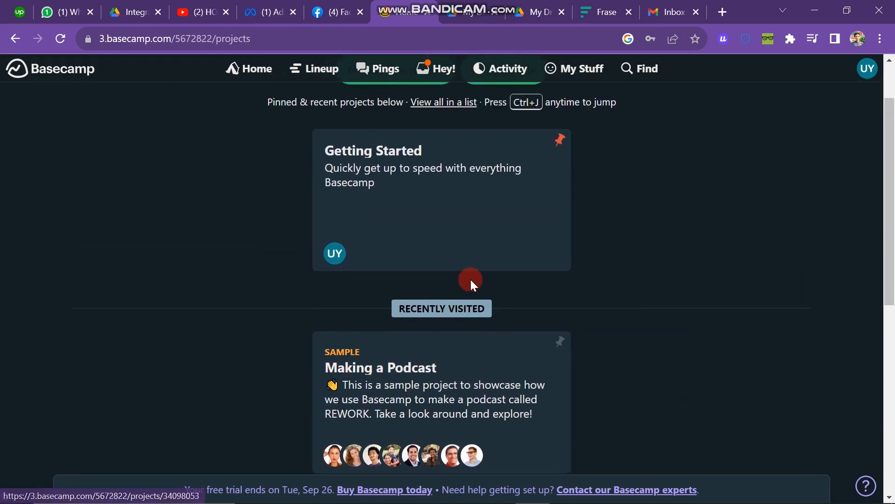
pyautogui.scroll(2, 470, 278)
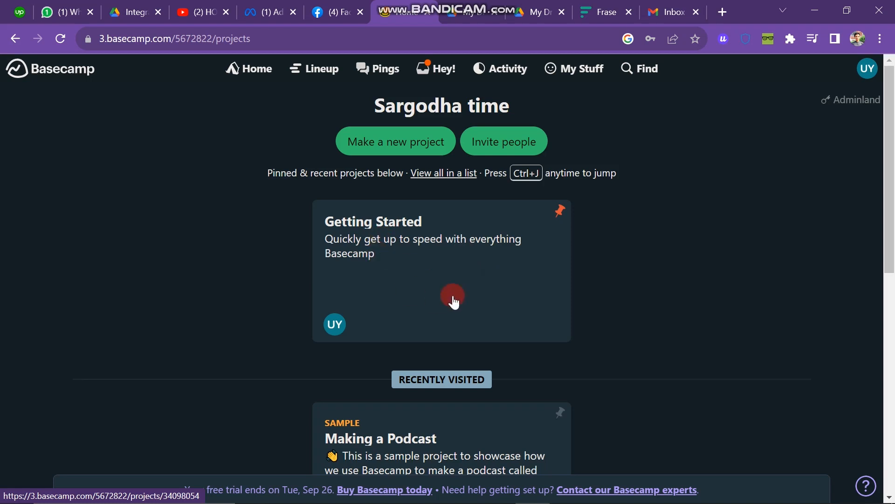
pyautogui.scroll(-8, 471, 281)
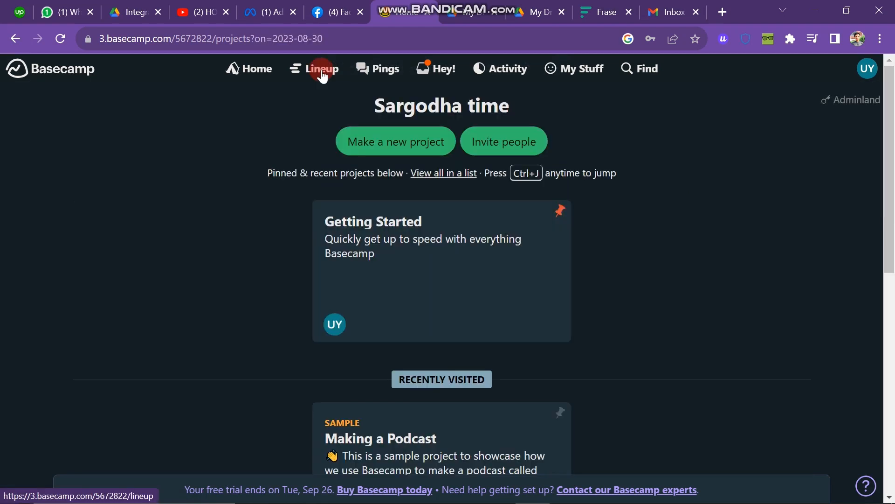
# Browse Lineup, Pings and Hey! menus, then open the Latest Activity report
pyautogui.click(321, 70)
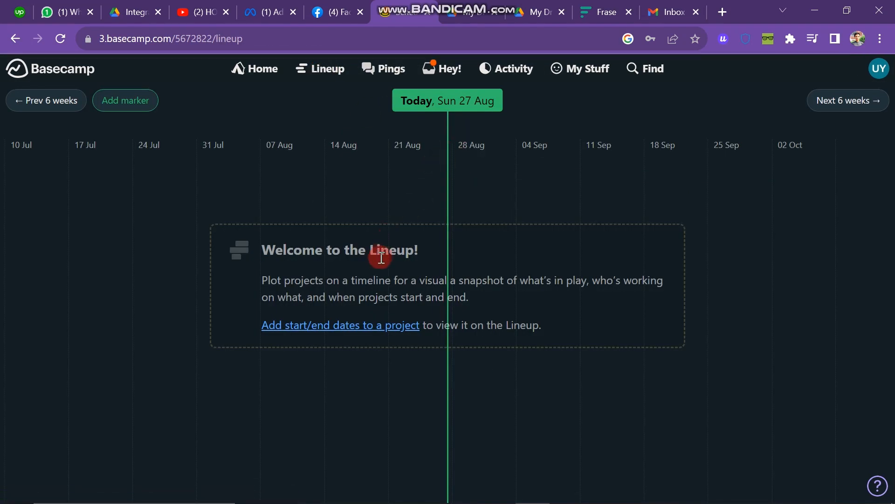
pyautogui.click(390, 71)
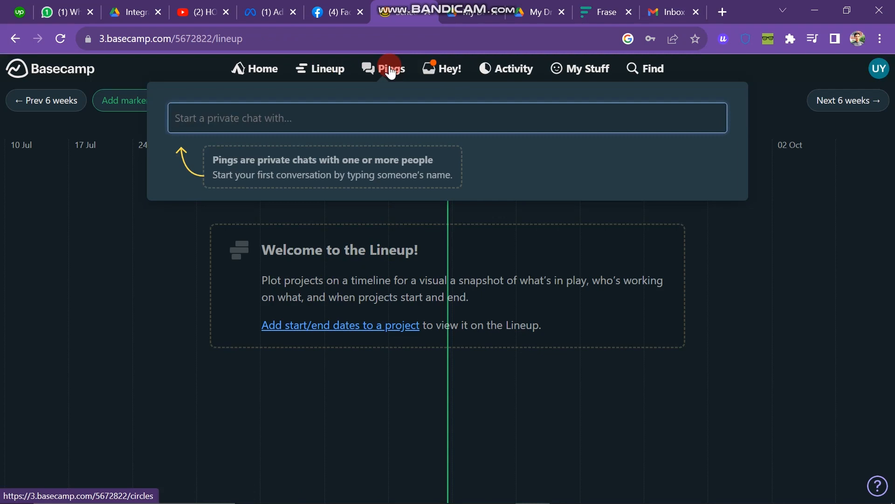
pyautogui.click(394, 124)
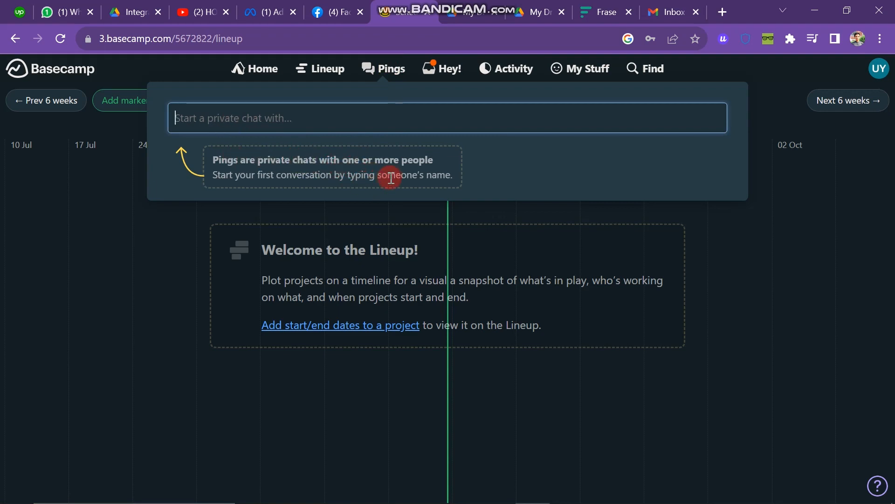
pyautogui.click(442, 69)
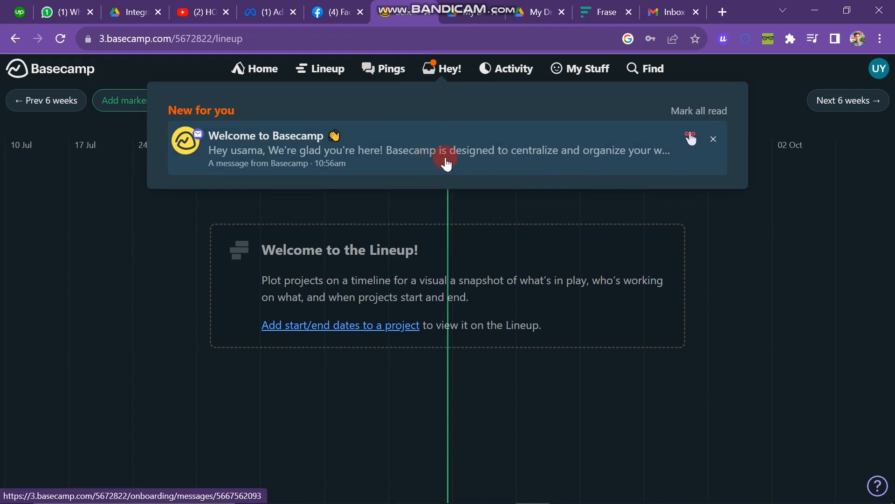
pyautogui.click(519, 80)
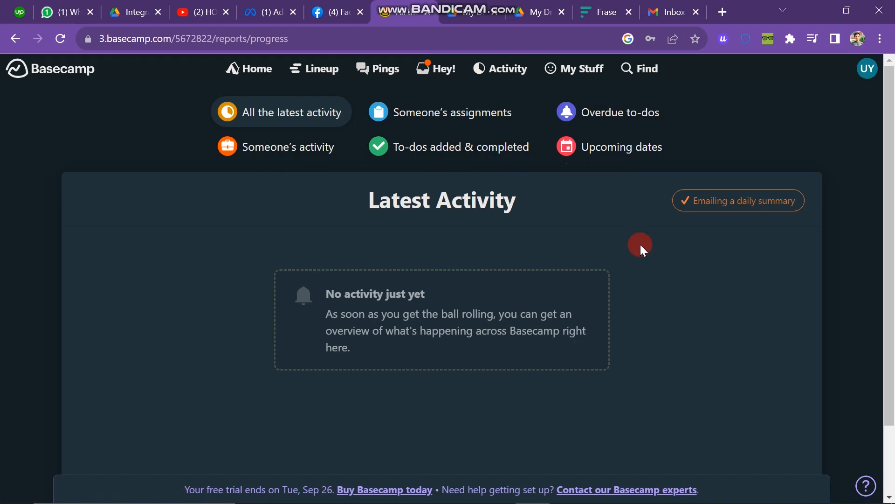
# Turn off the 'Emailing a daily summary' setting
pyautogui.scroll(-2, 641, 247)
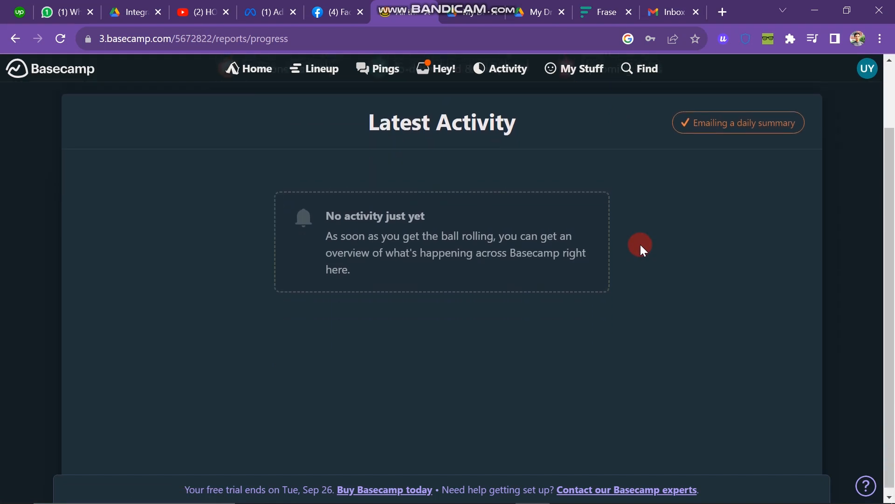
pyautogui.scroll(2, 640, 242)
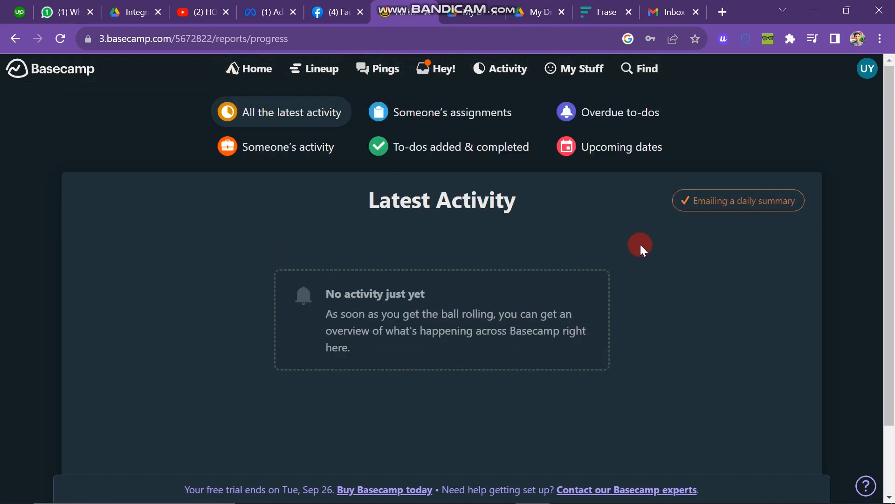
pyautogui.click(707, 208)
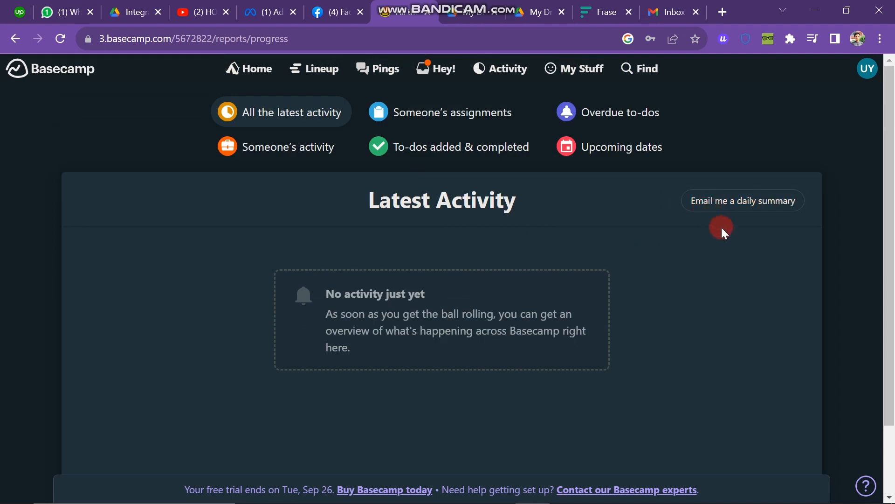
# Go from My Stuff to Home and start inviting people
pyautogui.click(586, 77)
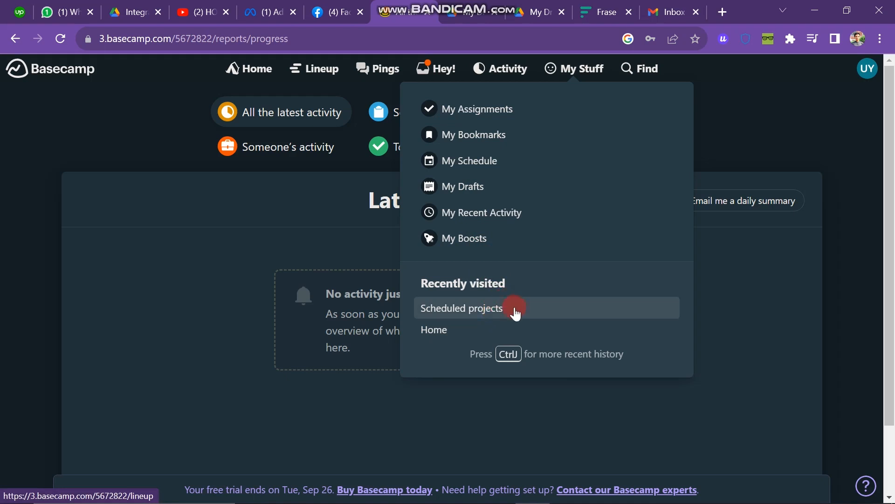
pyautogui.moveTo(407, 307); pyautogui.dragTo(449, 315)
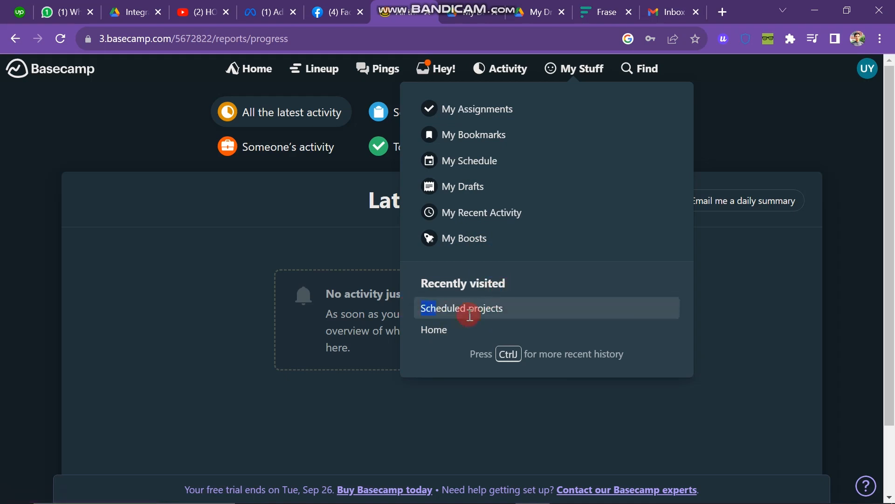
pyautogui.click(448, 315)
pyautogui.click(531, 150)
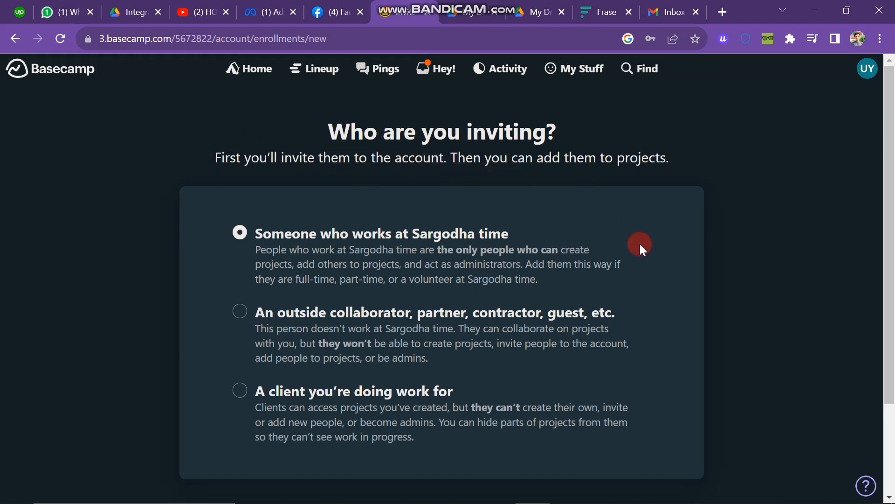
# Scroll down with 'Someone who works at Sargodha time' kept selected
pyautogui.scroll(-2, 640, 245)
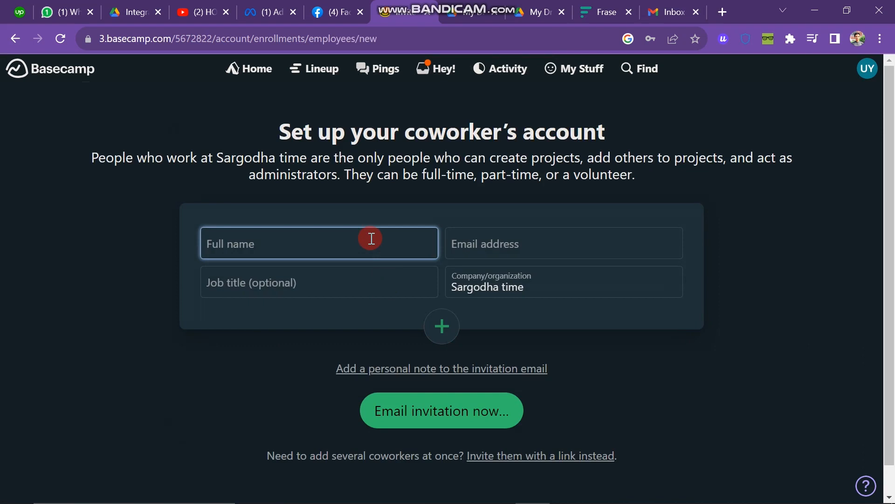
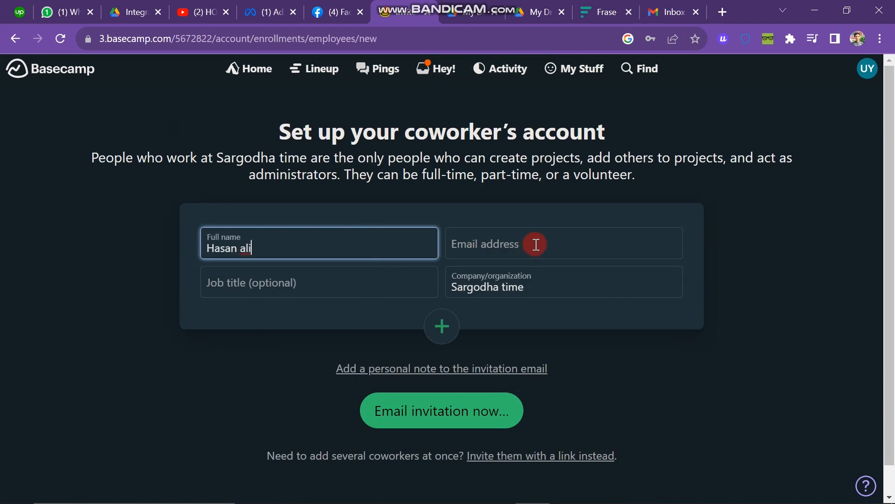
# Enter the coworker's full name, e-mail address and job title HR
pyautogui.click(536, 244)
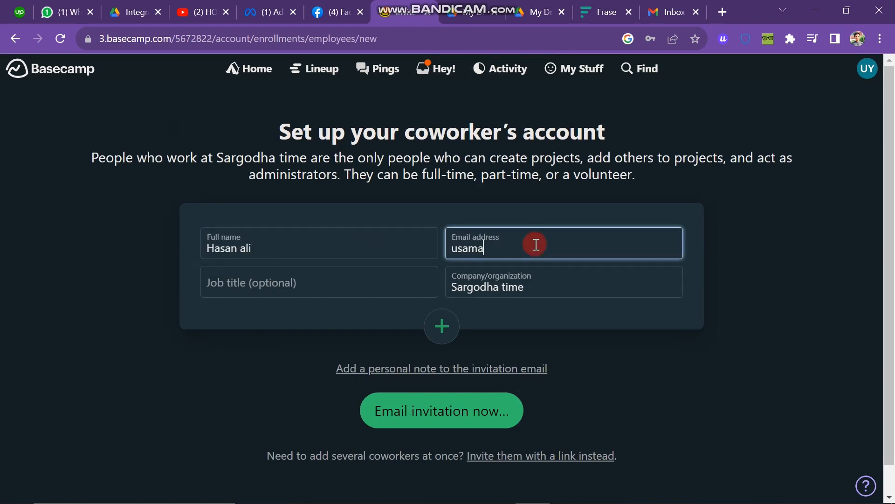
pyautogui.click(335, 289)
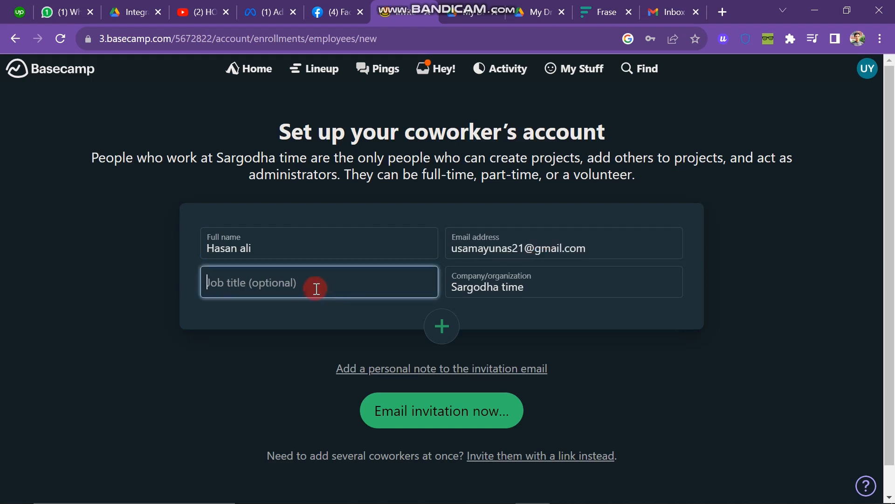
pyautogui.write('HR')
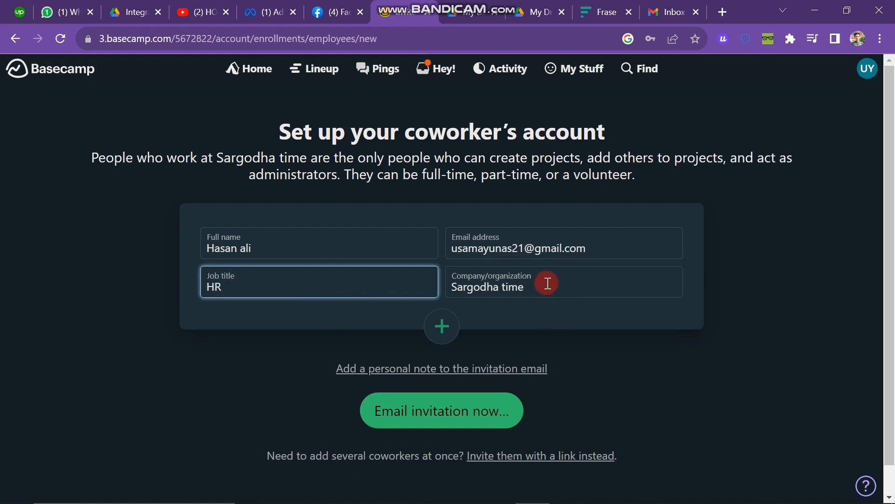
pyautogui.click(545, 283)
pyautogui.click(441, 332)
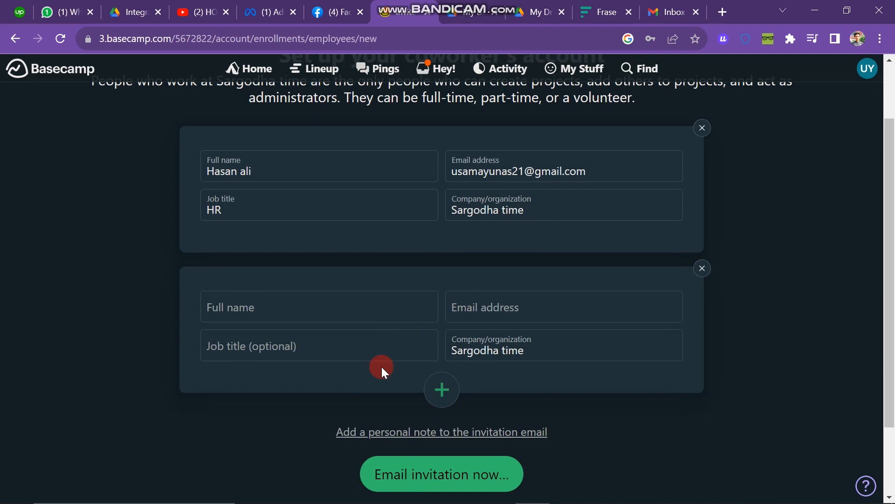
# Add the personal note 'Be on time to work.' and remove the extra empty coworker form
pyautogui.click(500, 438)
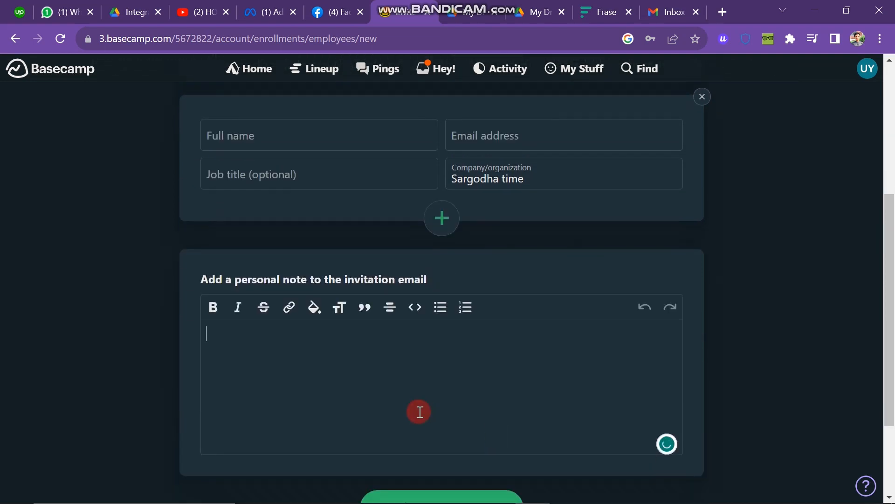
pyautogui.write('Be on tie')
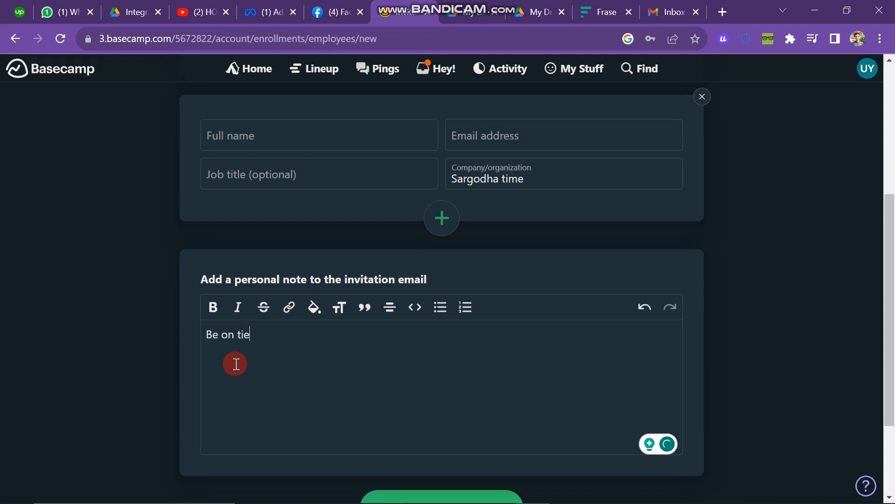
pyautogui.press('BackSpace')
pyautogui.write('me to work.')
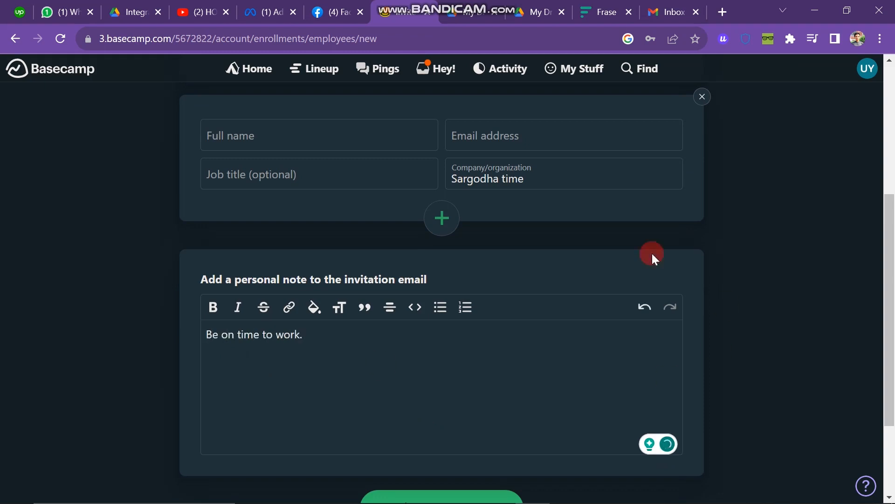
pyautogui.scroll(4, 537, 259)
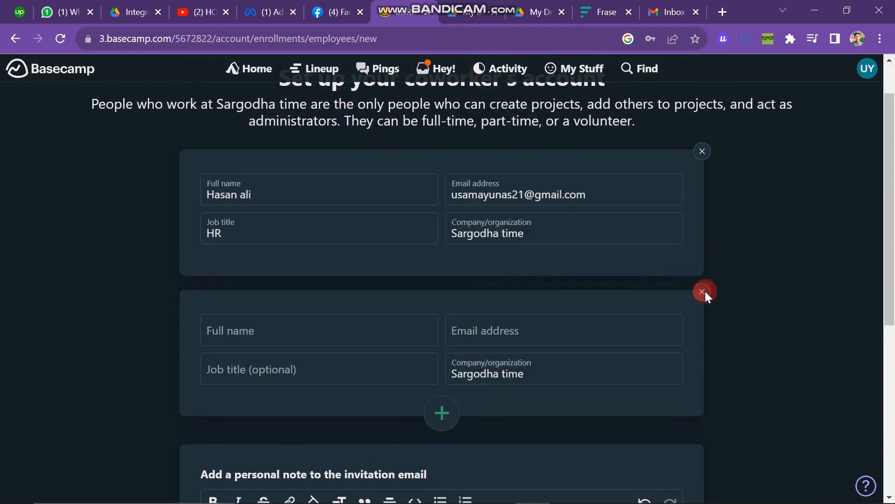
pyautogui.click(703, 292)
pyautogui.scroll(-4, 704, 294)
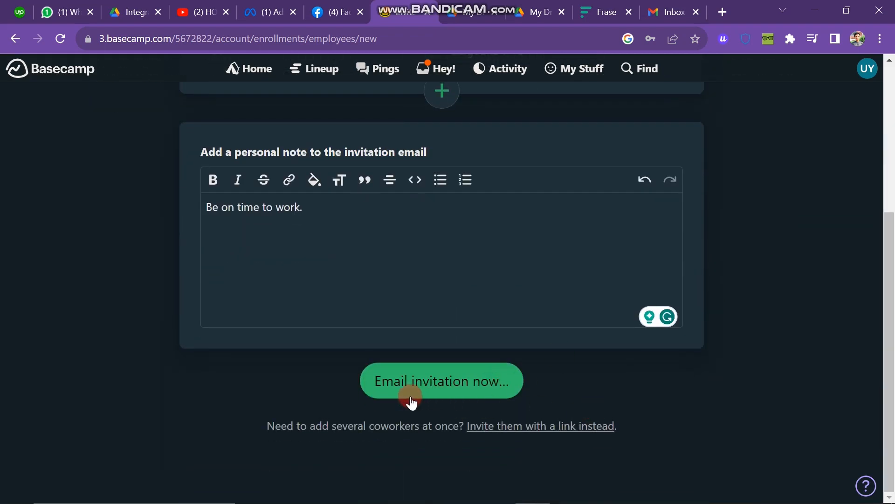
# Email the invitation now and return to the Sargodha time projects home page
pyautogui.moveTo(320, 444); pyautogui.dragTo(466, 443)
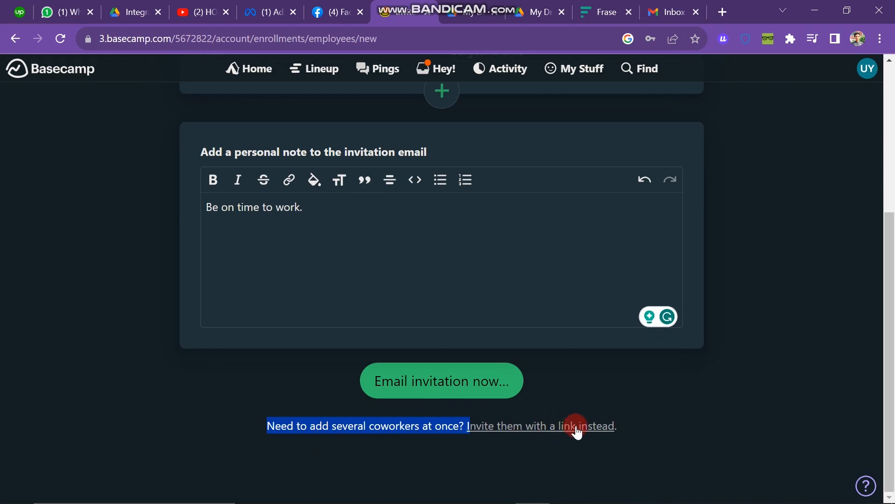
pyautogui.click(460, 388)
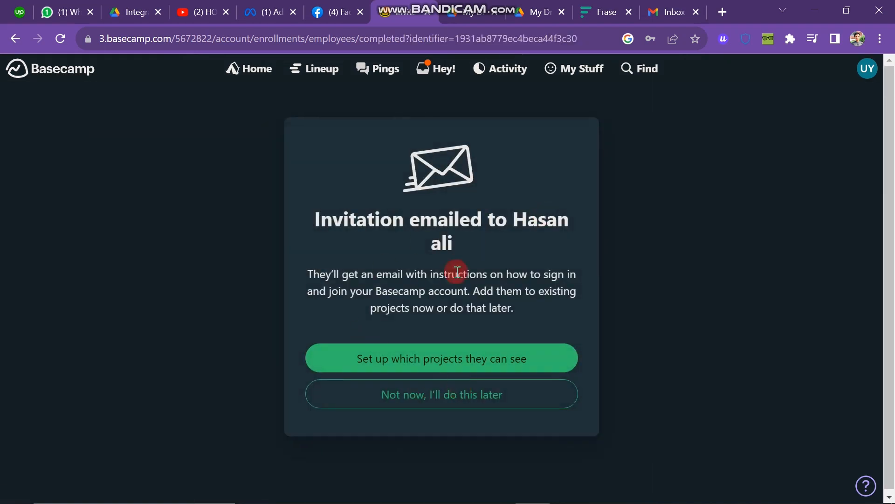
pyautogui.moveTo(335, 284); pyautogui.dragTo(380, 305)
pyautogui.click(422, 292)
pyautogui.moveTo(474, 291); pyautogui.dragTo(539, 329)
pyautogui.click(539, 329)
# Name a new project 'College project', select its description box, and open a new browser tab
pyautogui.click(461, 368)
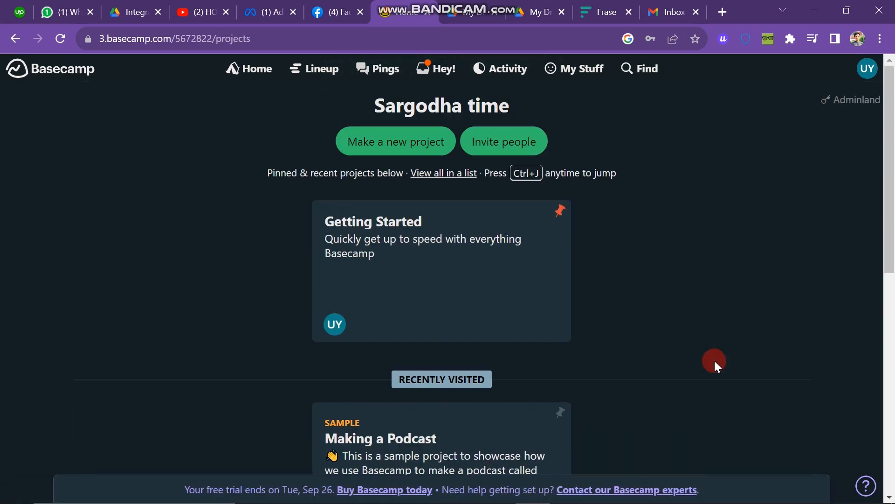
pyautogui.click(412, 141)
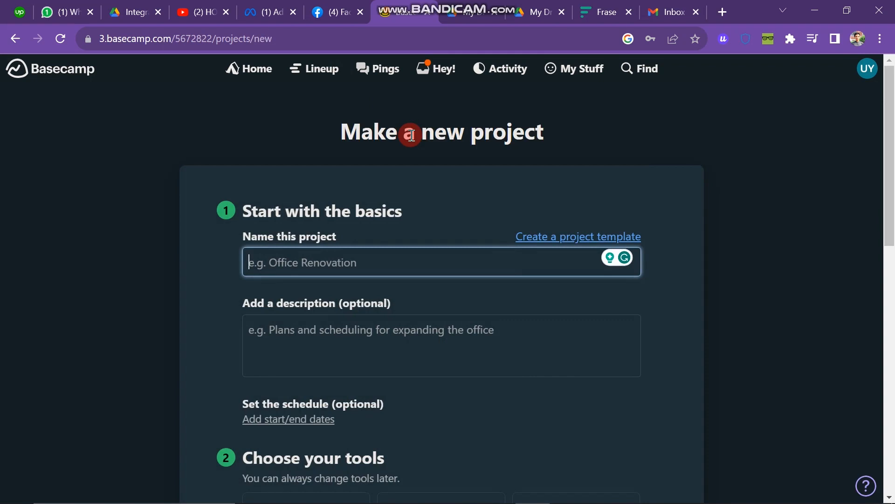
pyautogui.scroll(-1, 327, 243)
pyautogui.write('College project')
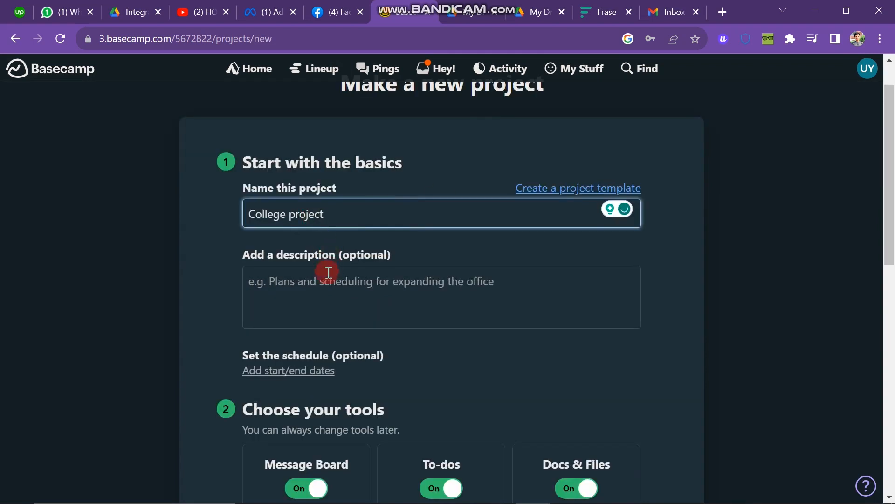
pyautogui.click(327, 293)
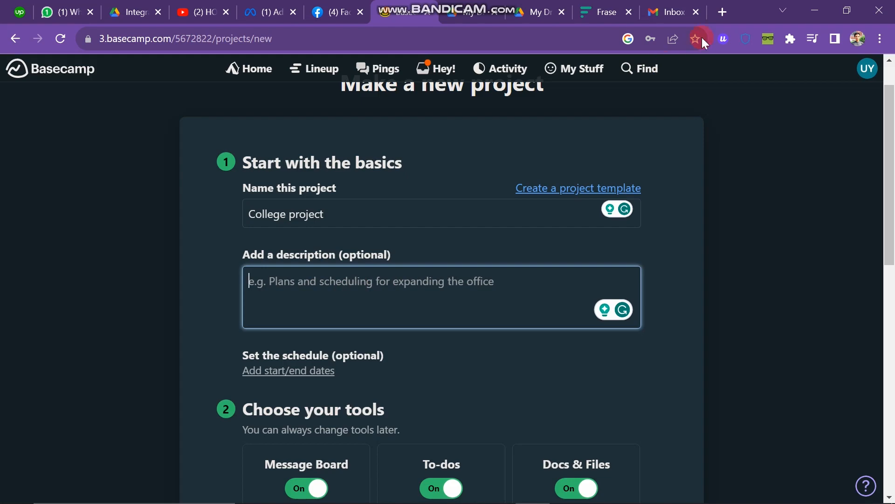
pyautogui.click(726, 11)
# Ask ChatGPT for a 100-word college description and copy its reply
pyautogui.write('cha')
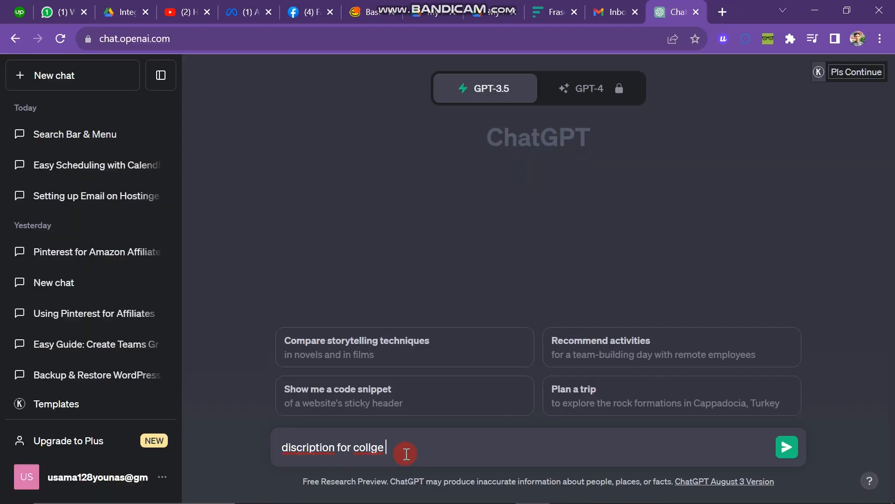
pyautogui.write('100 words')
pyautogui.press('Return')
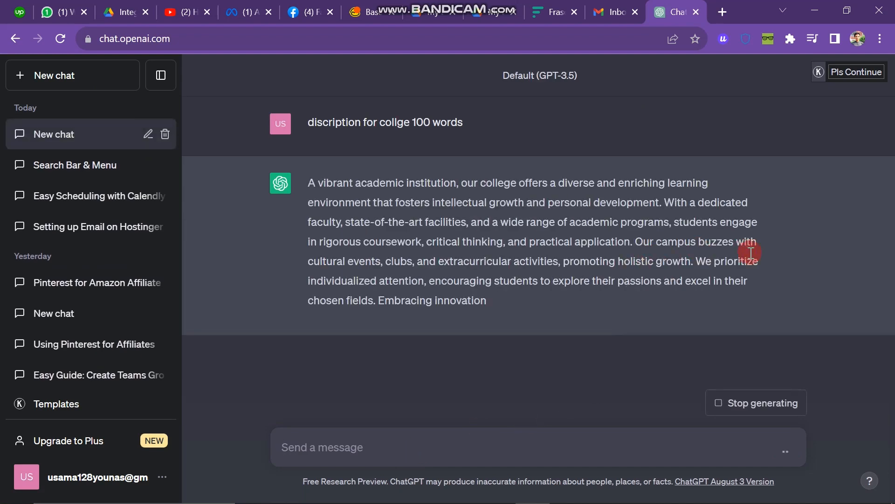
pyautogui.moveTo(300, 173); pyautogui.dragTo(494, 357)
pyautogui.hotkey('ctrl', 'c')
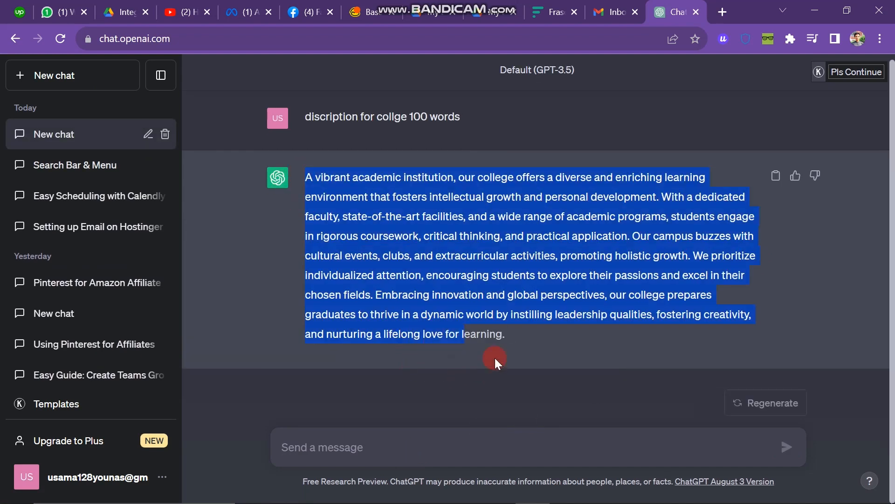
pyautogui.rightClick(433, 236)
pyautogui.click(448, 246)
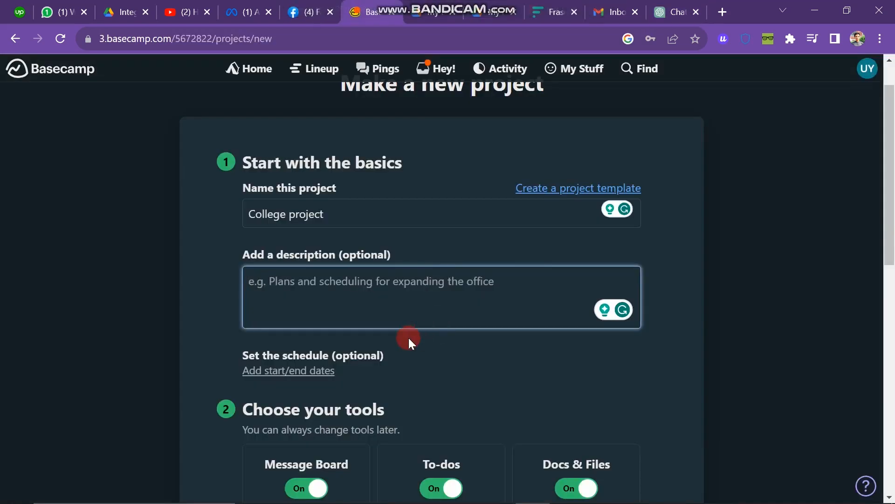
# Paste the ChatGPT college description and schedule the project from Mon, Aug 14 to Tue, Aug 15, 2023
pyautogui.hotkey('ctrl', 'v')
pyautogui.scroll(-3, 633, 385)
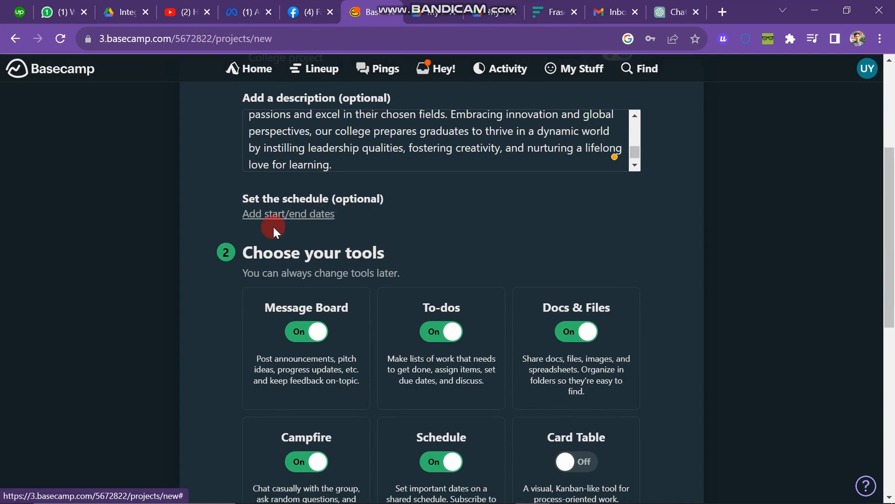
pyautogui.click(303, 215)
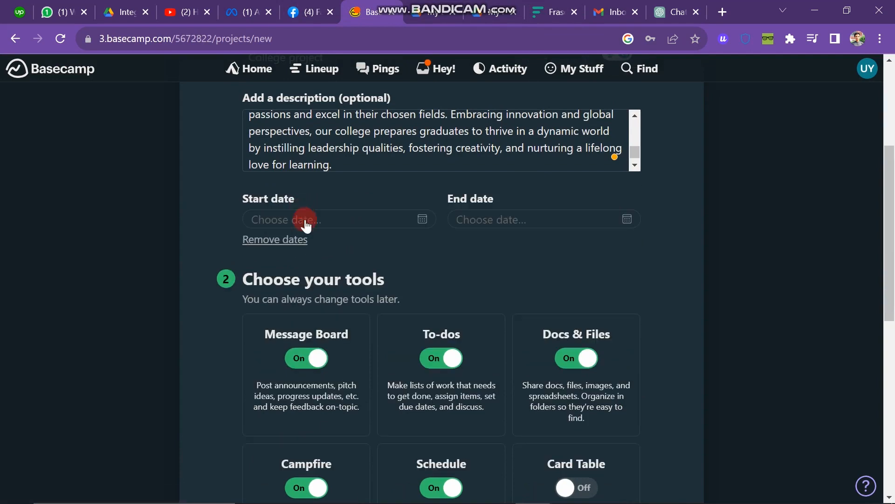
pyautogui.click(307, 219)
pyautogui.click(286, 336)
pyautogui.scroll(-2, 382, 203)
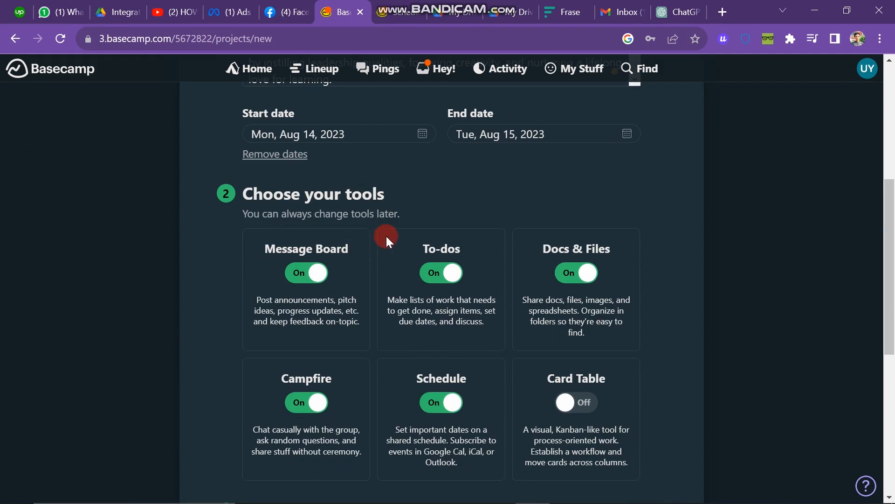
pyautogui.moveTo(246, 226); pyautogui.dragTo(283, 218)
pyautogui.click(508, 193)
pyautogui.scroll(-3, 479, 343)
pyautogui.scroll(2, 479, 342)
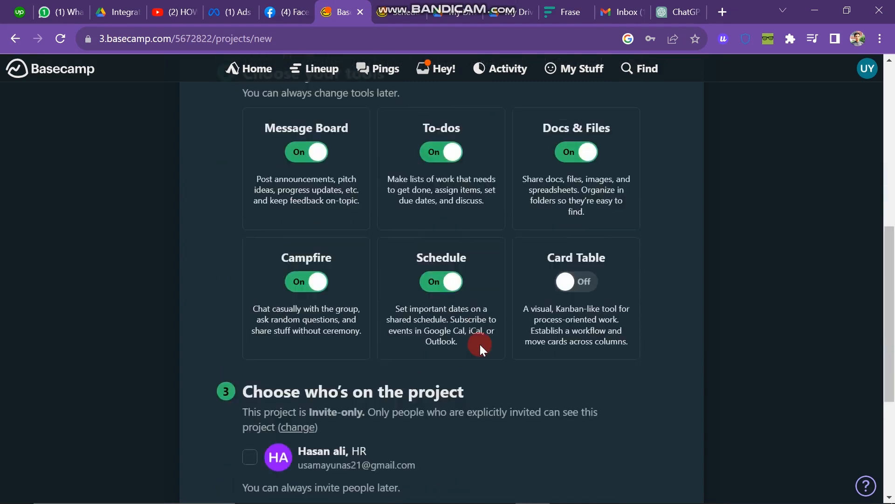
# Switch the Schedule and Campfire tools off
pyautogui.click(457, 252)
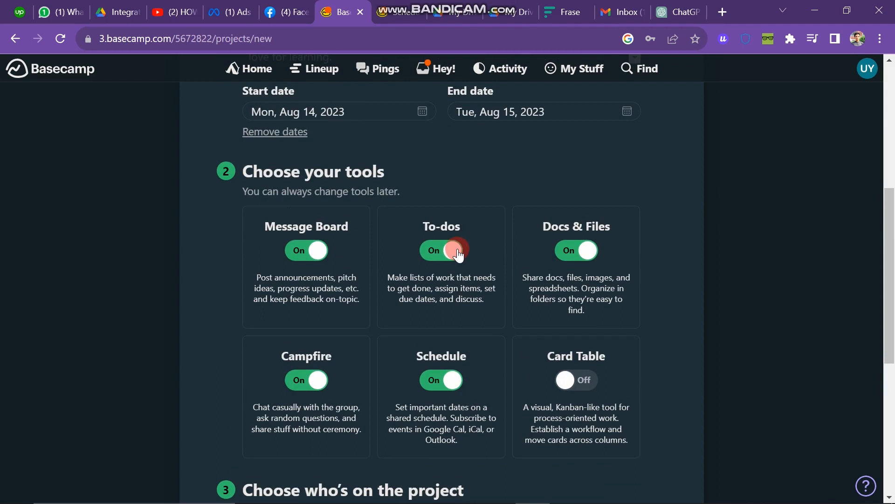
pyautogui.click(598, 261)
pyautogui.scroll(-2, 321, 383)
pyautogui.click(438, 304)
pyautogui.click(318, 309)
# Switch the To-dos tool off, leaving Message Board and Docs & Files enabled
pyautogui.scroll(1, 410, 240)
pyautogui.click(410, 241)
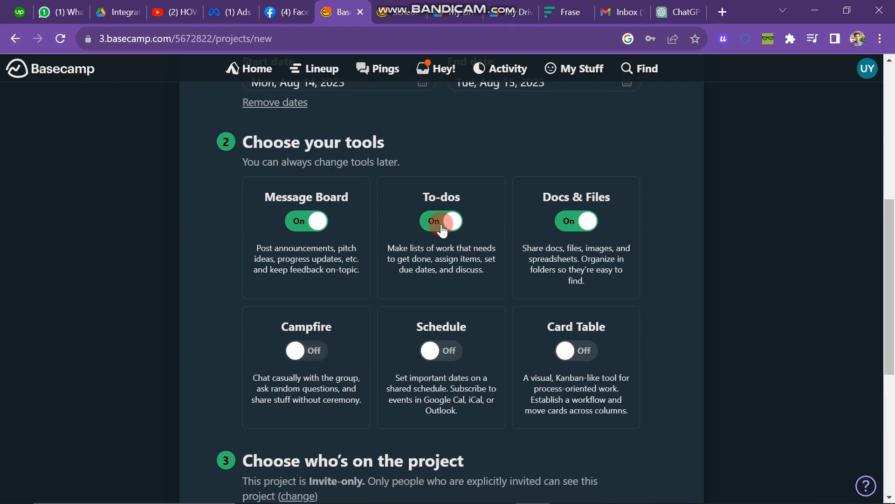
pyautogui.click(441, 236)
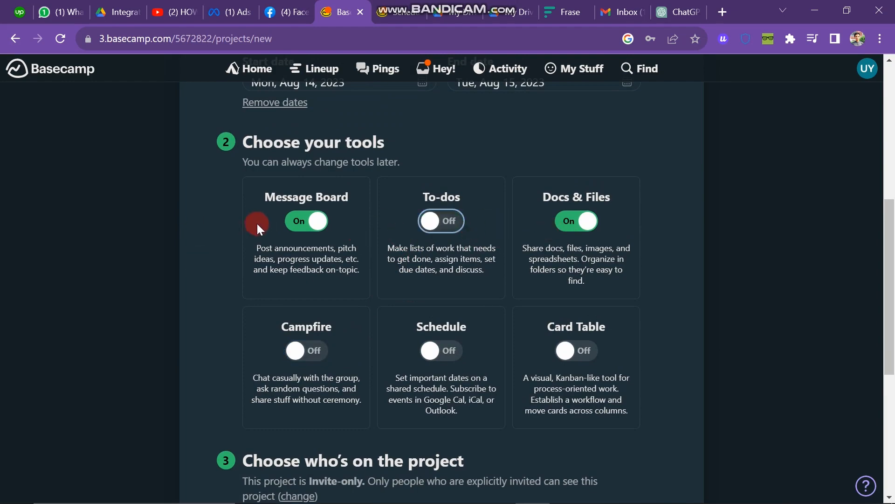
pyautogui.scroll(-3, 535, 269)
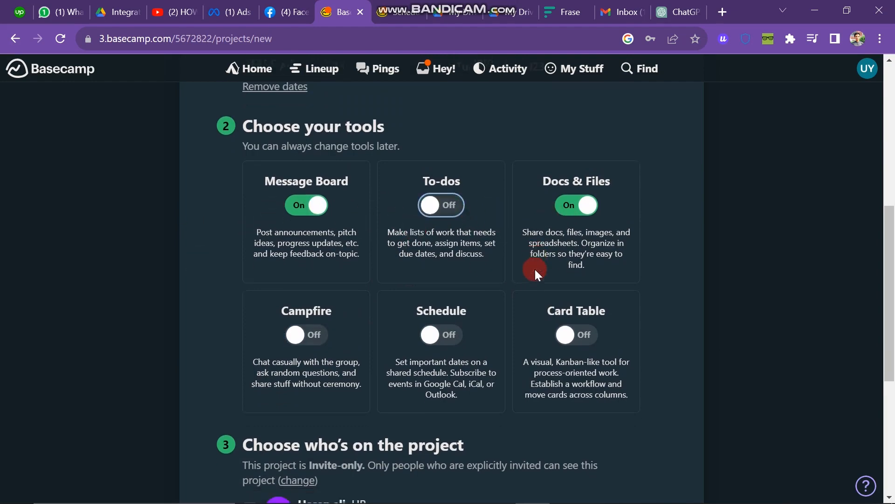
pyautogui.scroll(-1, 536, 270)
pyautogui.scroll(-3, 535, 270)
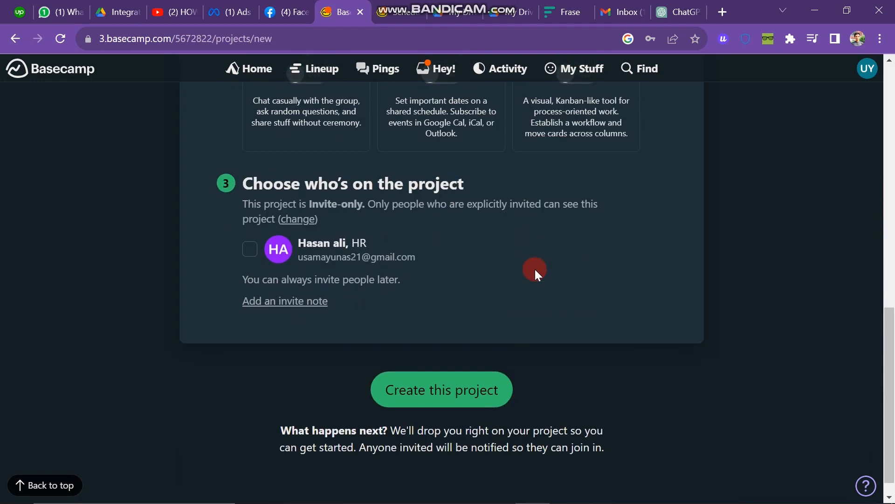
pyautogui.scroll(1, 509, 284)
pyautogui.moveTo(250, 241); pyautogui.dragTo(494, 320)
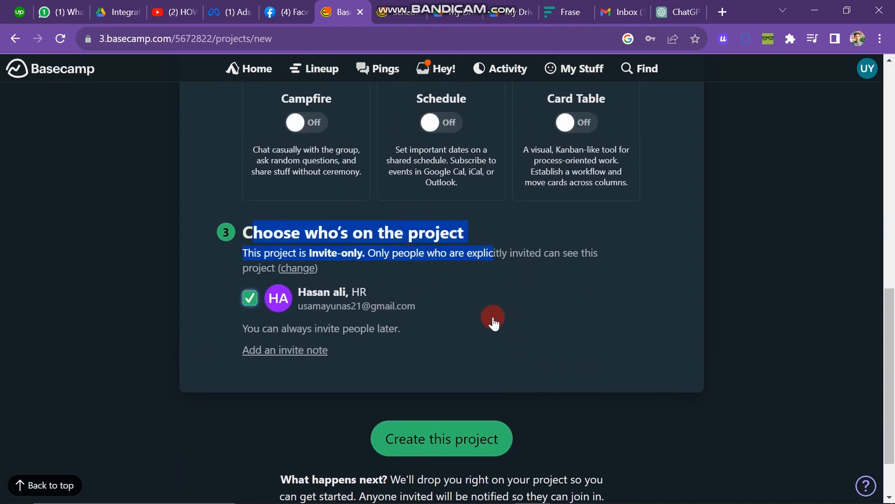
# Include the coworker in the project and write the invite note 'be regular'
pyautogui.click(494, 320)
pyautogui.click(267, 308)
pyautogui.click(267, 306)
pyautogui.click(290, 352)
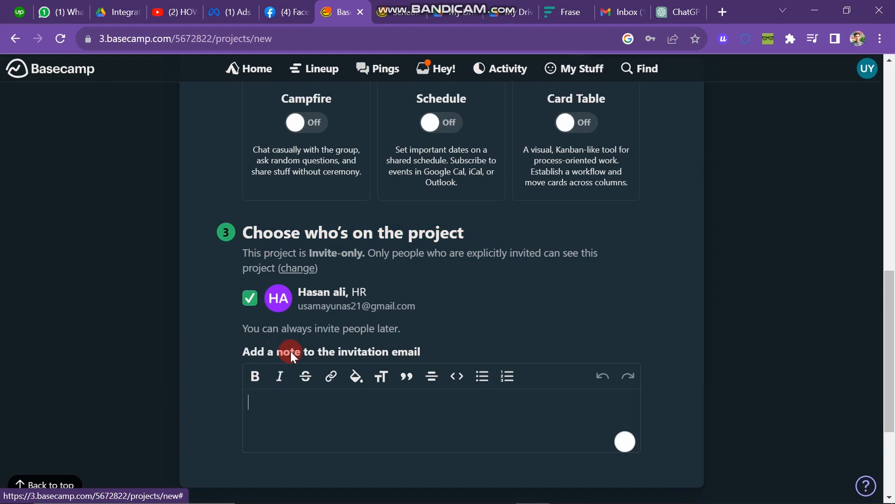
pyautogui.click(301, 403)
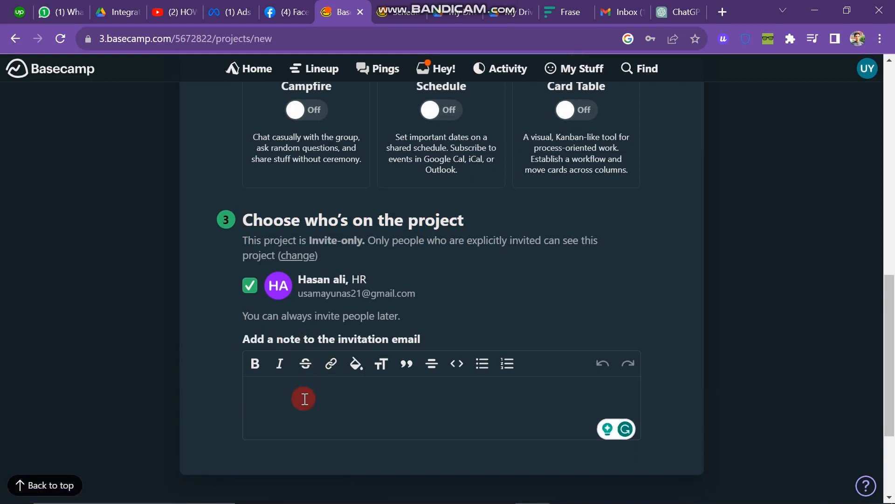
pyautogui.write('be regular')
# Make the 'be regular' note bold and give it a highlight colour
pyautogui.moveTo(309, 390); pyautogui.dragTo(240, 390)
pyautogui.click(255, 363)
pyautogui.click(361, 373)
pyautogui.click(288, 427)
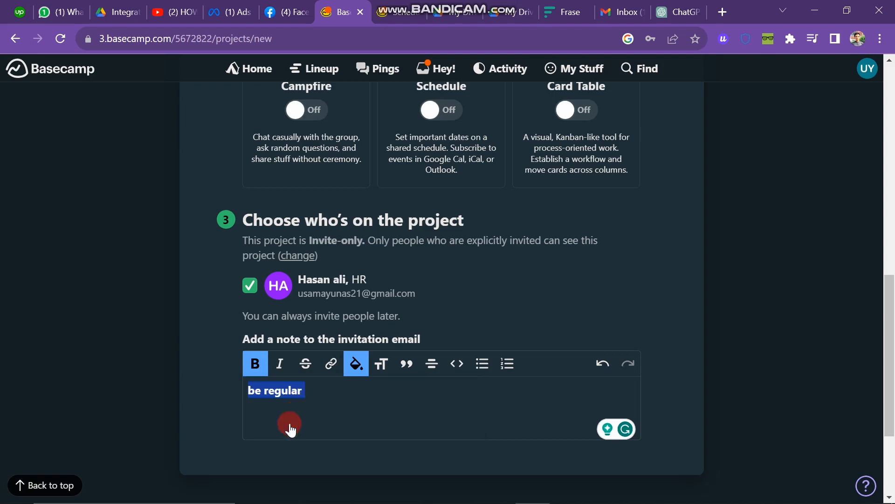
pyautogui.click(324, 390)
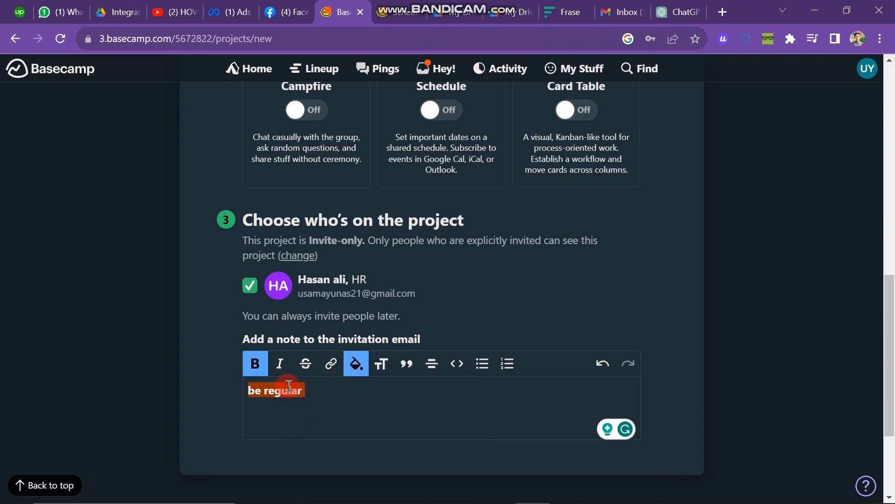
# Start a link on the note text and look up the ChatGPT tab's web address
pyautogui.moveTo(309, 389); pyautogui.dragTo(245, 392)
pyautogui.hotkey('ctrl', 'k')
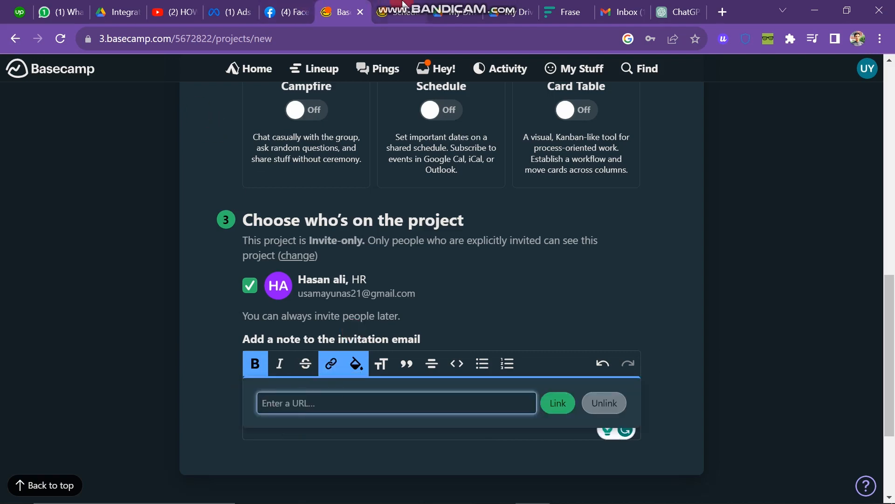
pyautogui.click(447, 11)
pyautogui.click(678, 12)
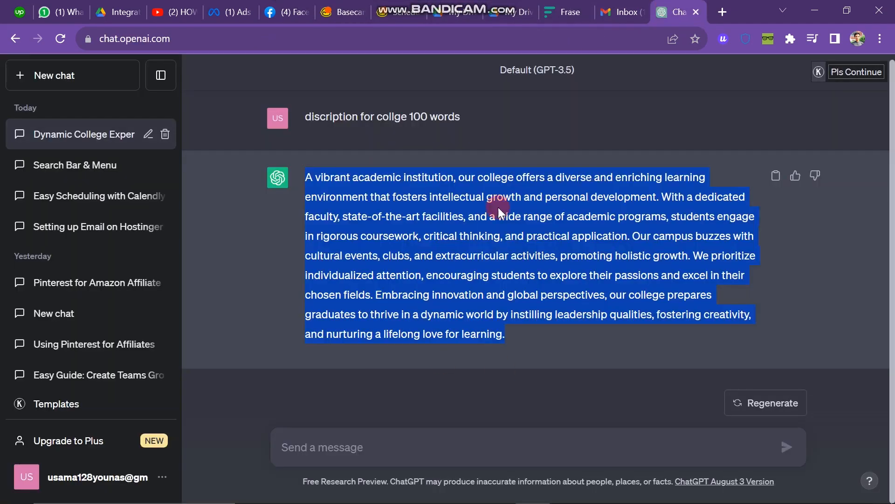
pyautogui.doubleClick(634, 36)
pyautogui.click(342, 11)
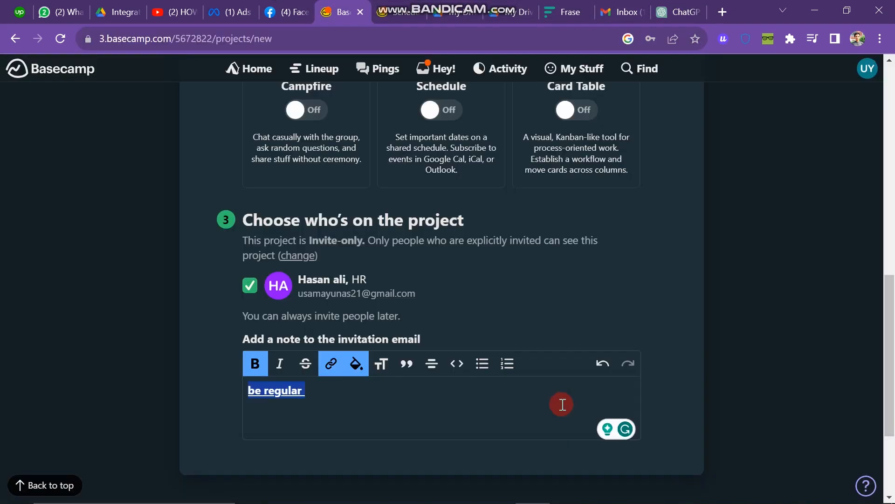
# Create the College project
pyautogui.click(518, 414)
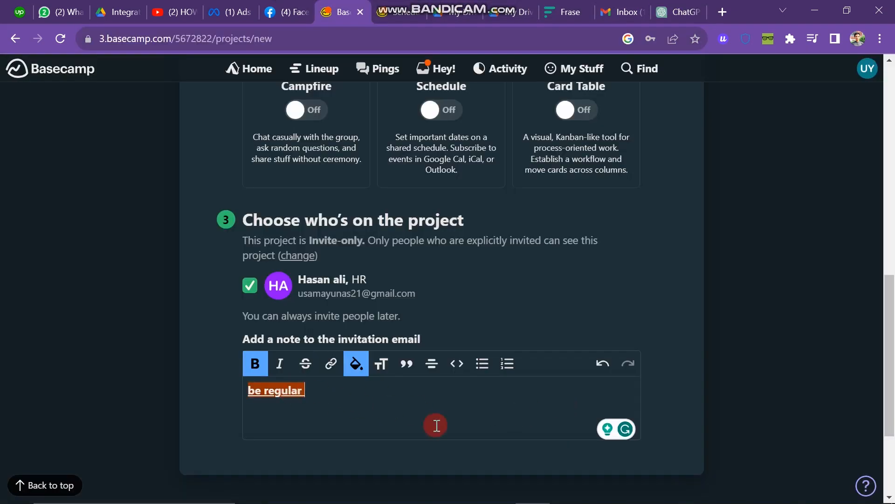
pyautogui.scroll(-3, 415, 409)
pyautogui.click(449, 394)
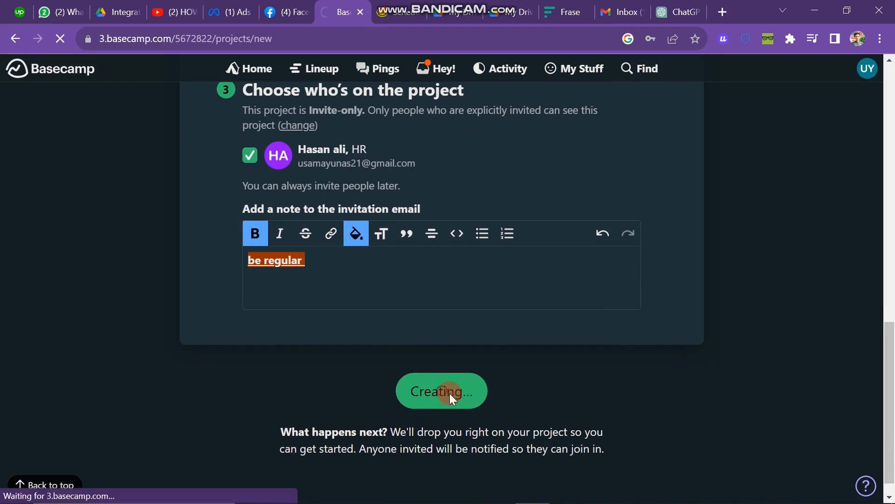